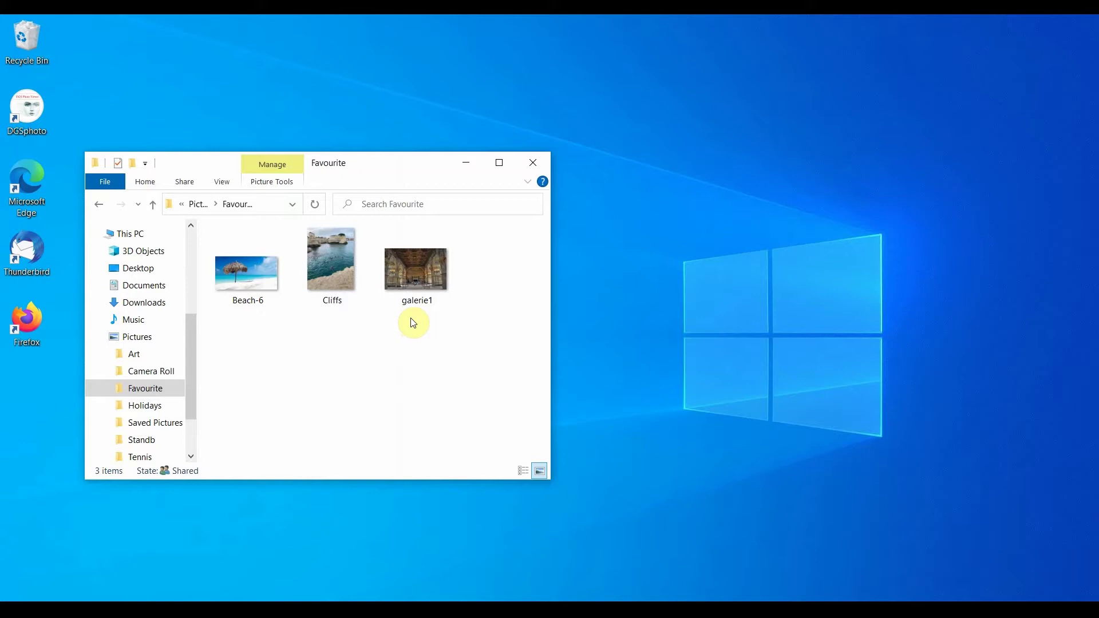
- Switch to Digi-Secret, start decryption and scan the Pictures/Favourite folder for hidden secrets
left_click(483, 496)
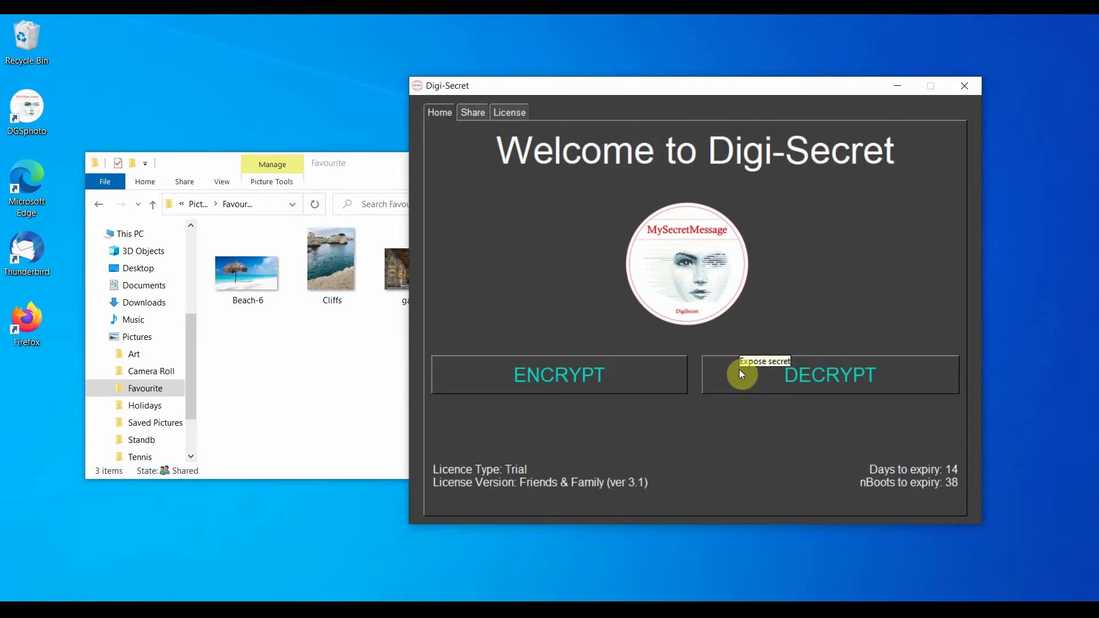
left_click(742, 375)
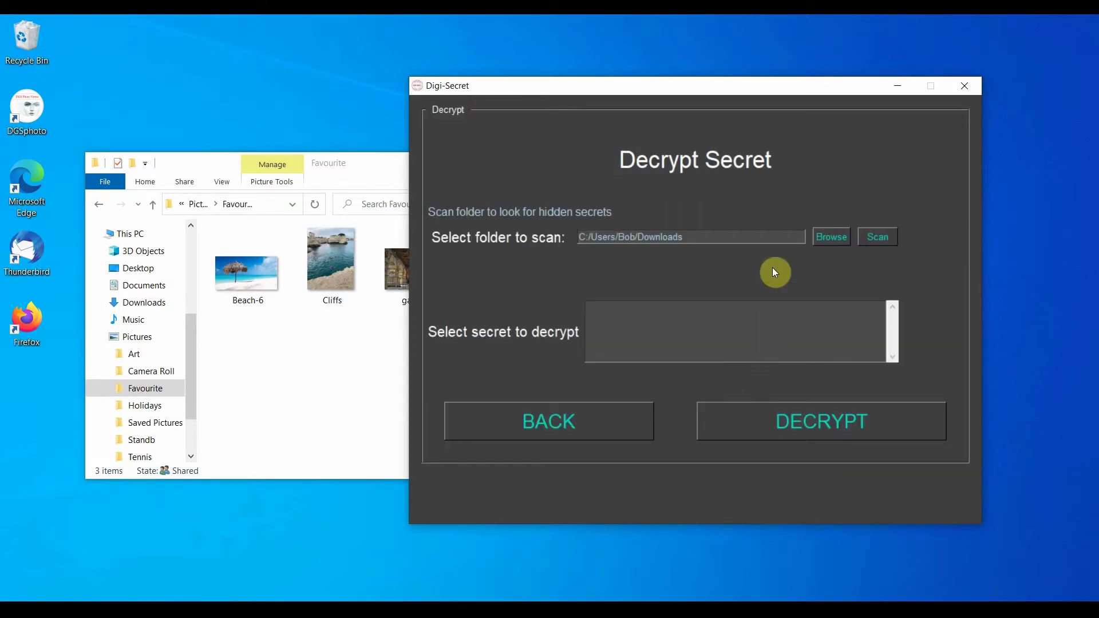
left_click(835, 238)
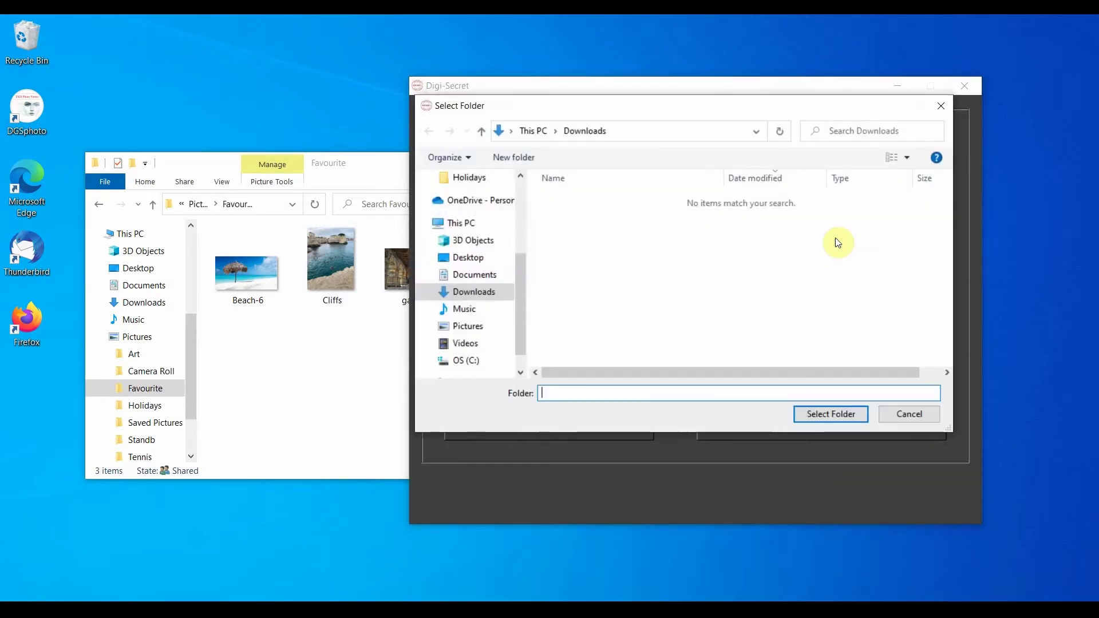
left_click(469, 325)
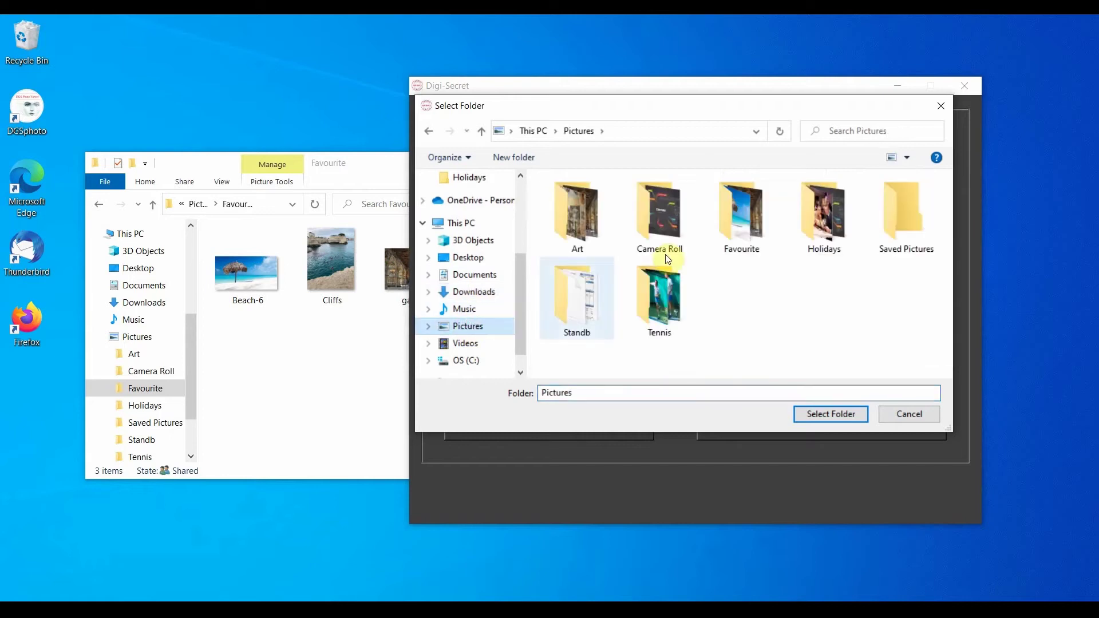
left_click(734, 226)
left_click(824, 416)
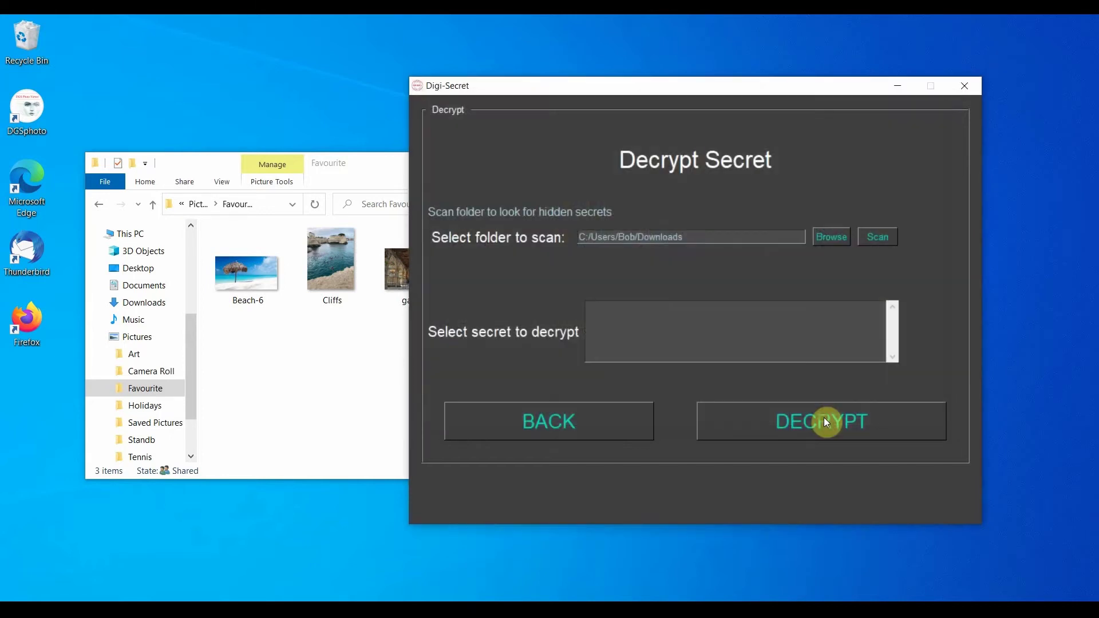
left_click(873, 238)
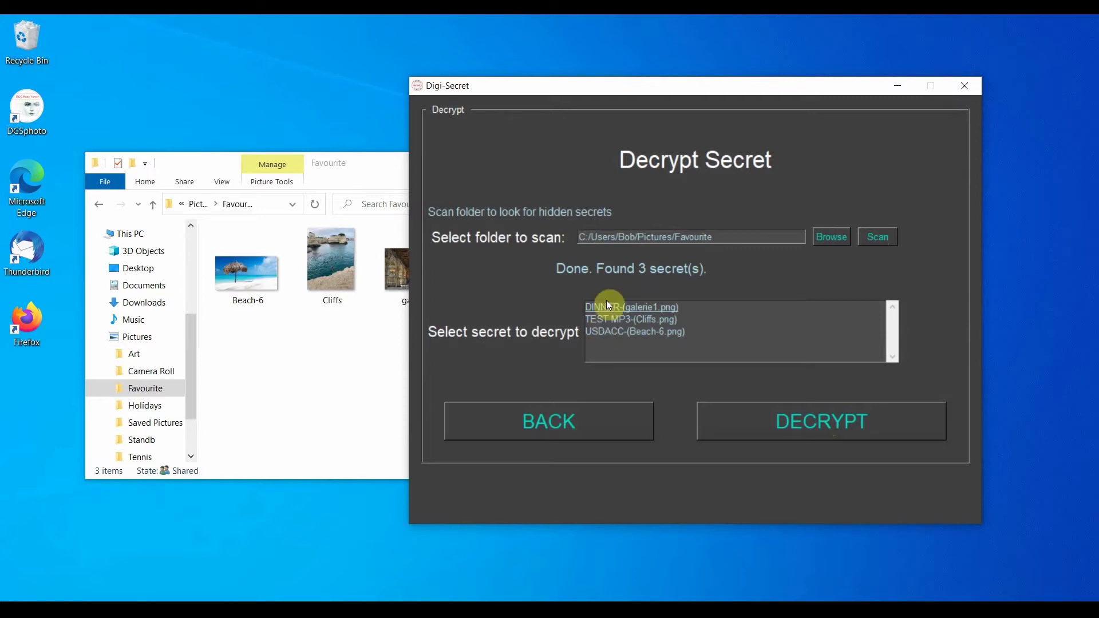
- Decrypt the TEST MP3-(Cliffs.png) secret, save its contents to the Downloads folder and return to the home screen
left_click(599, 320)
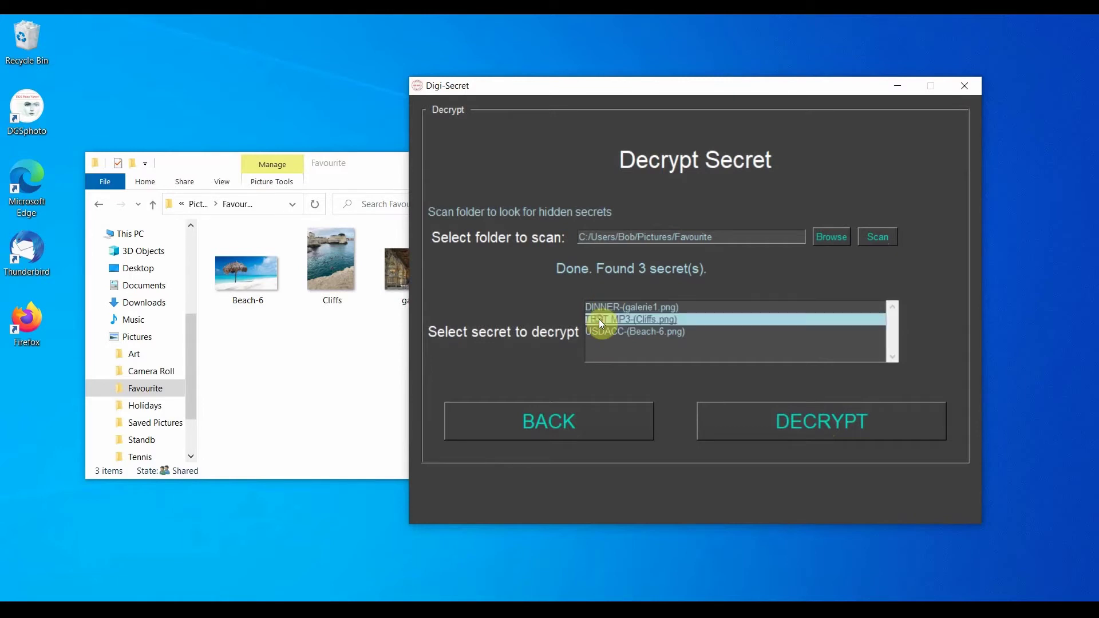
left_click(812, 422)
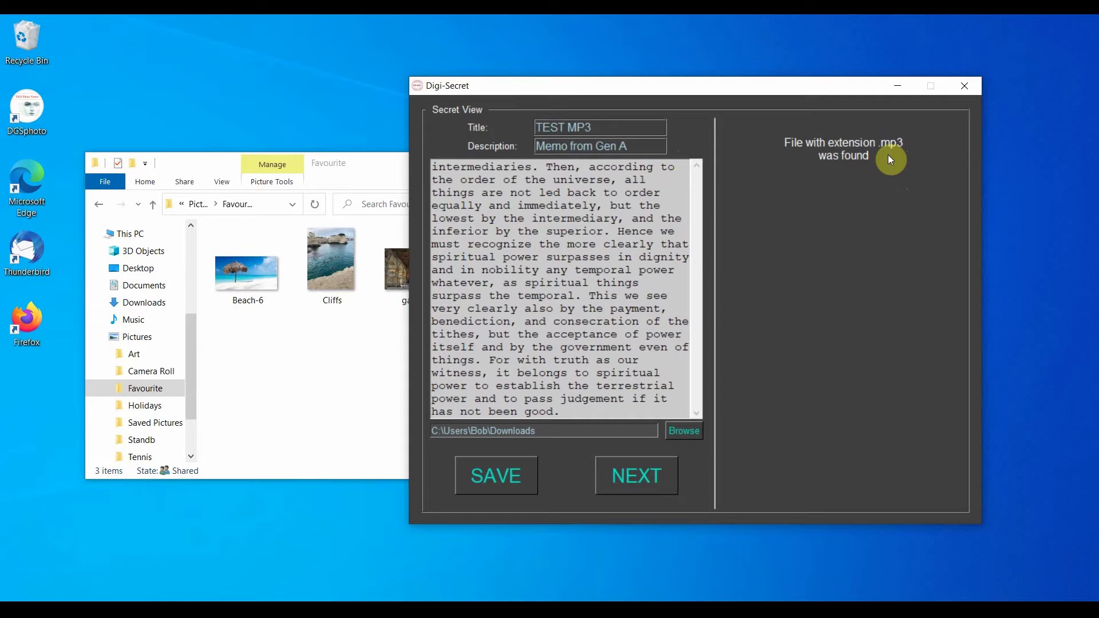
left_click(489, 485)
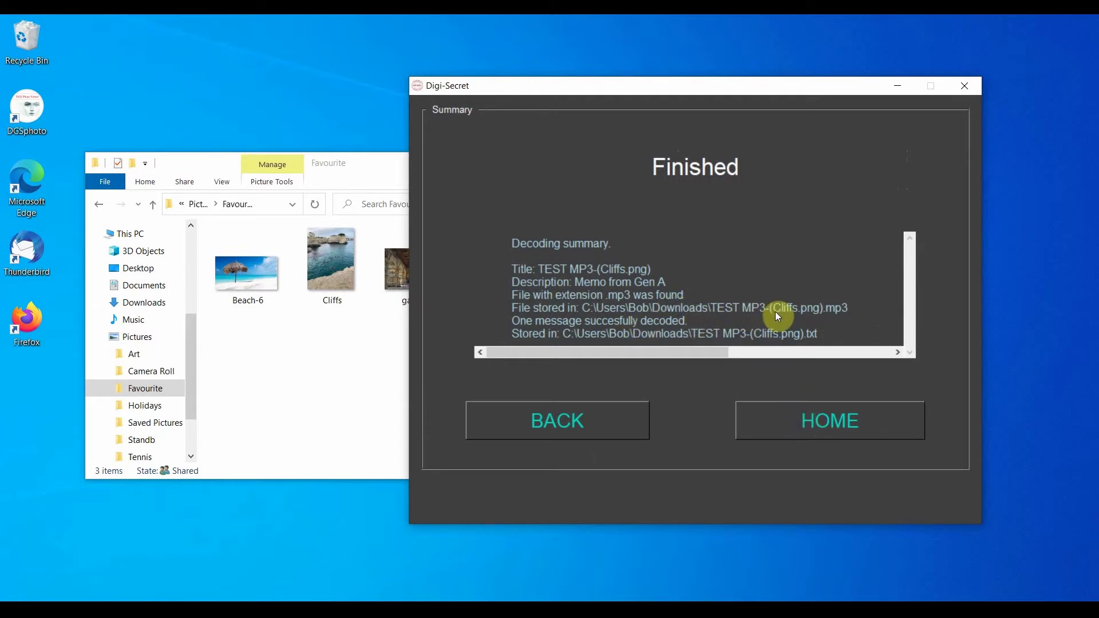
left_click(843, 421)
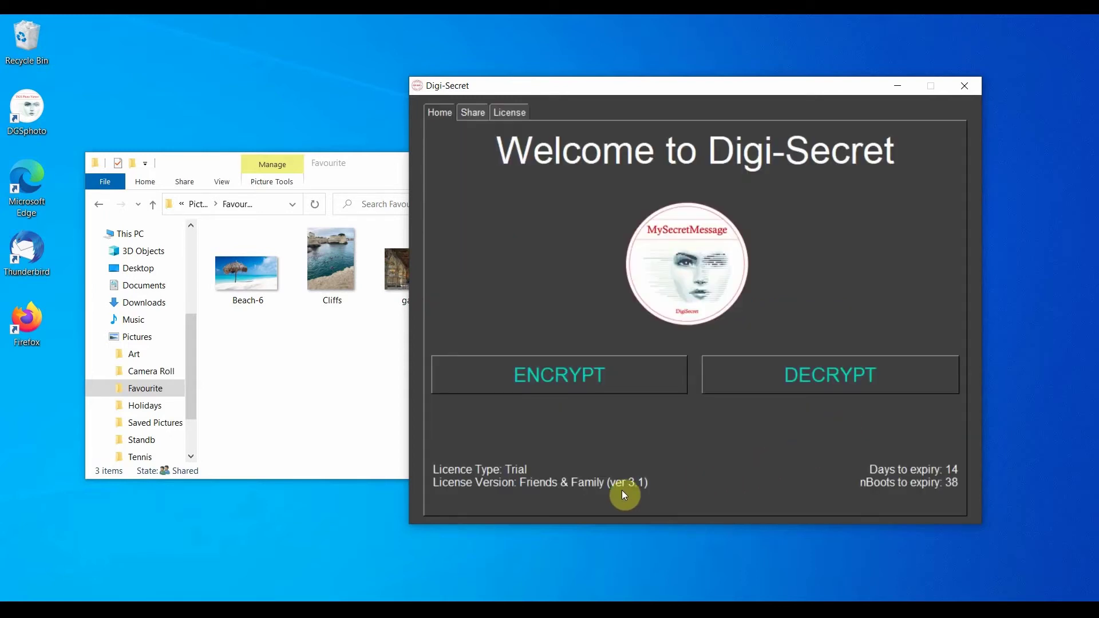
- Switch to the Downloads folder in File Explorer, play the decoded TEST MP3-(Cliffs.png) audio file and close the player
left_click(433, 610)
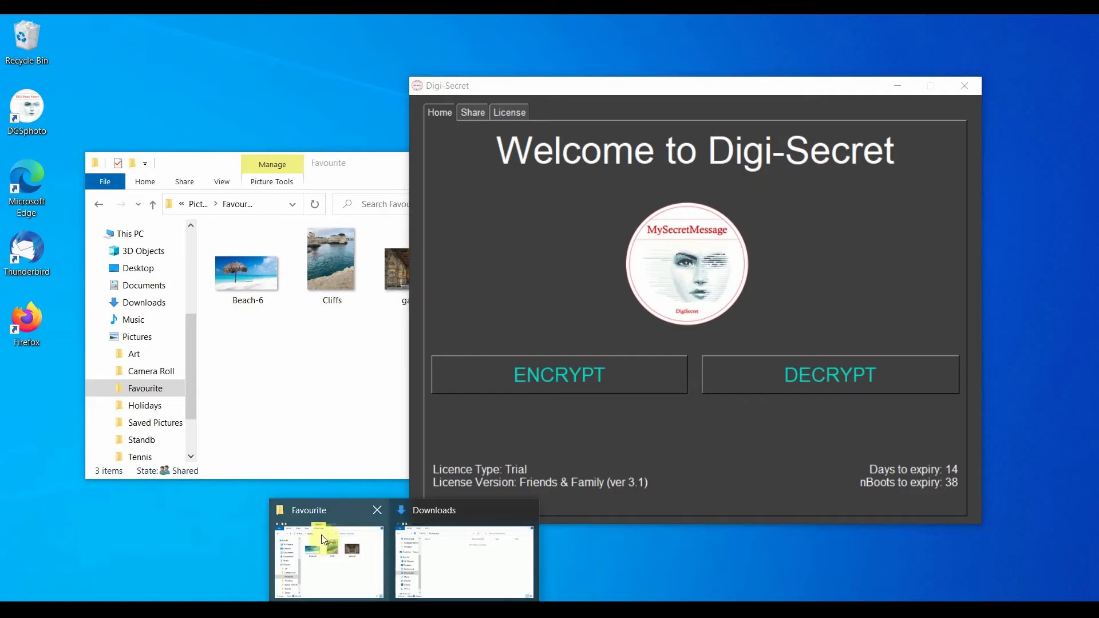
left_click(444, 508)
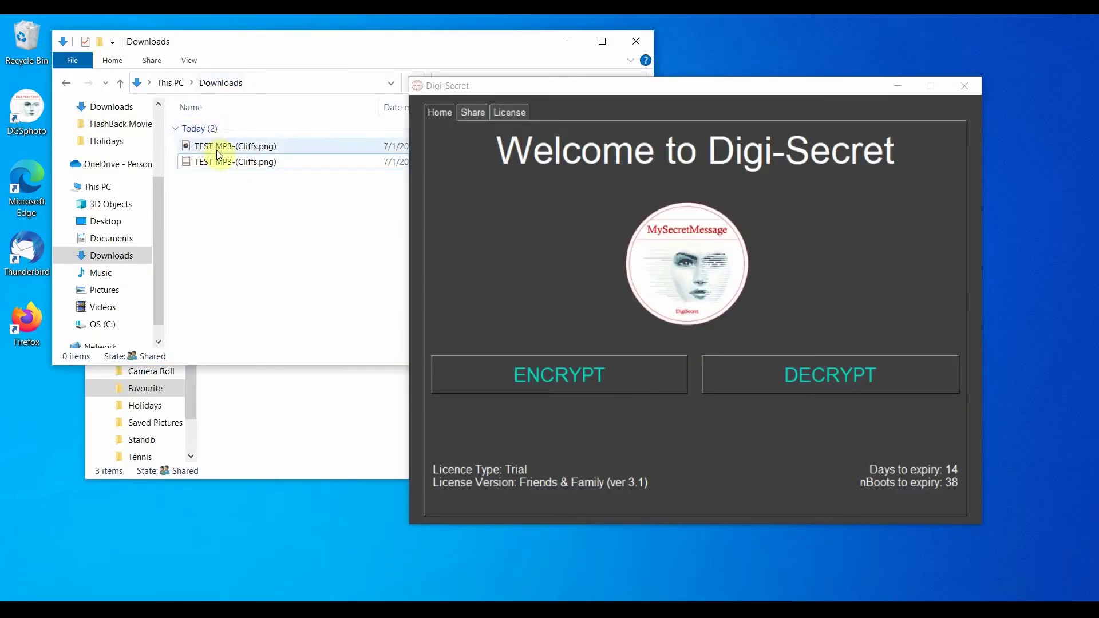
mouse_move(216, 150)
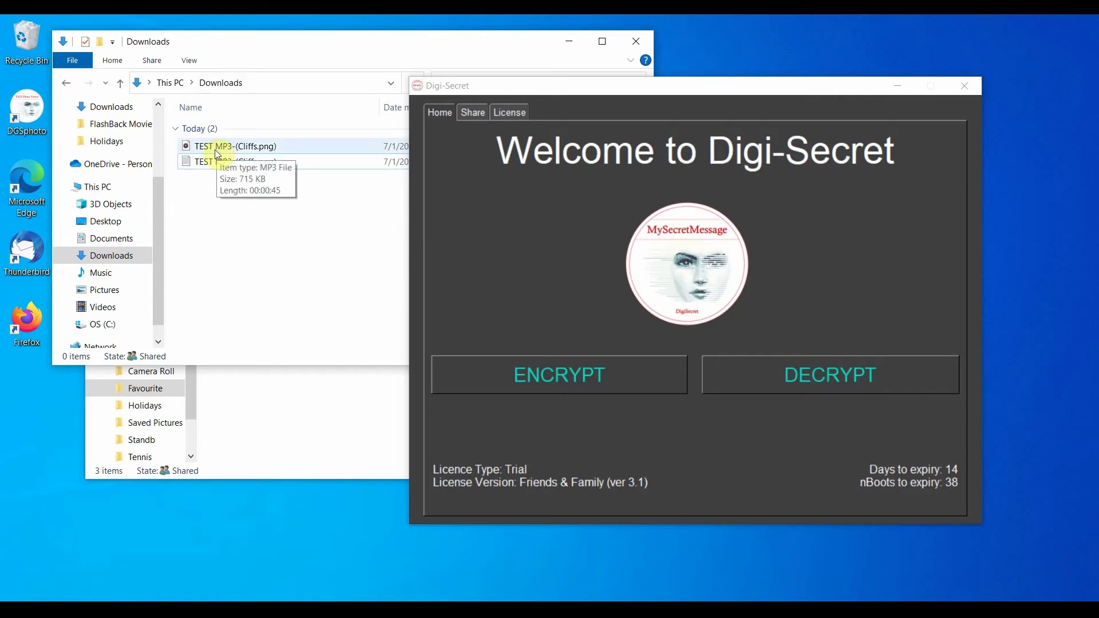
left_click(192, 150)
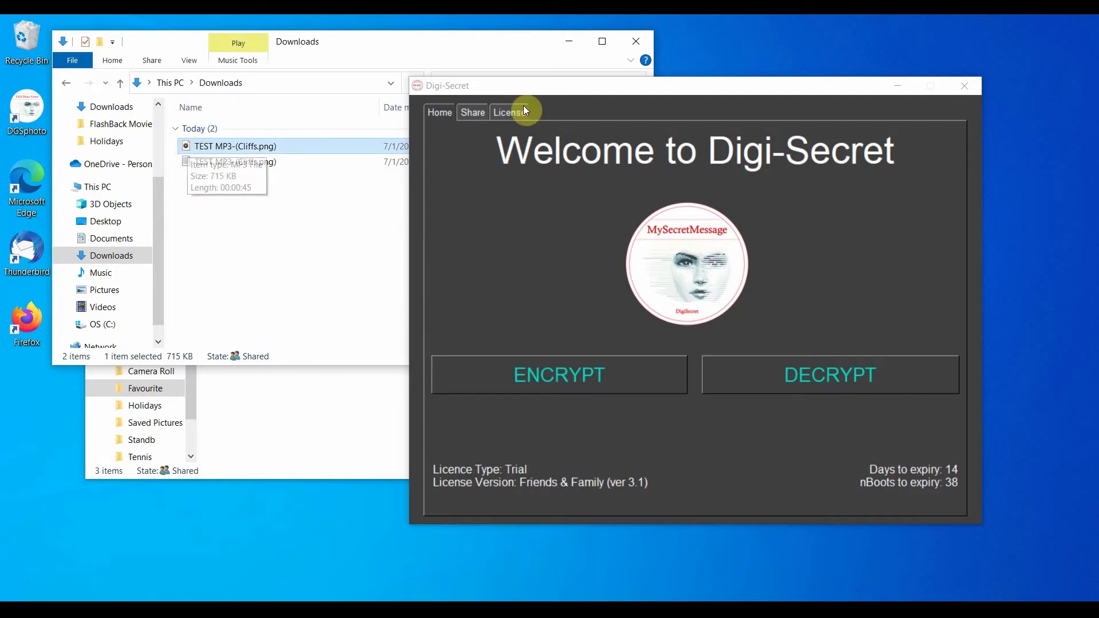
left_click_drag(563, 87, 683, 85)
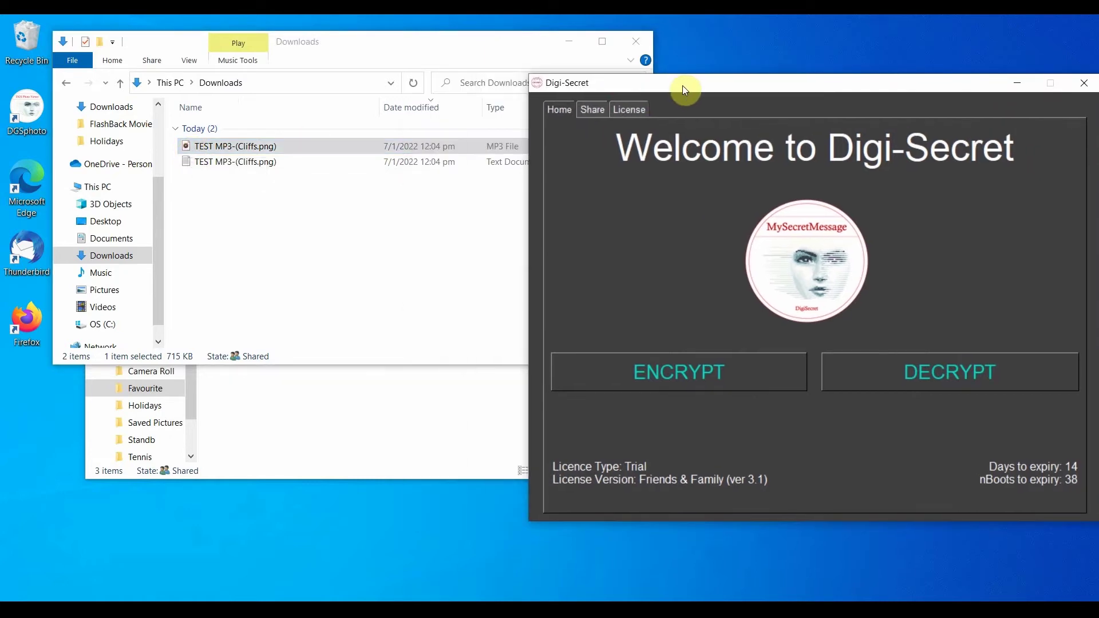
double_click(188, 147)
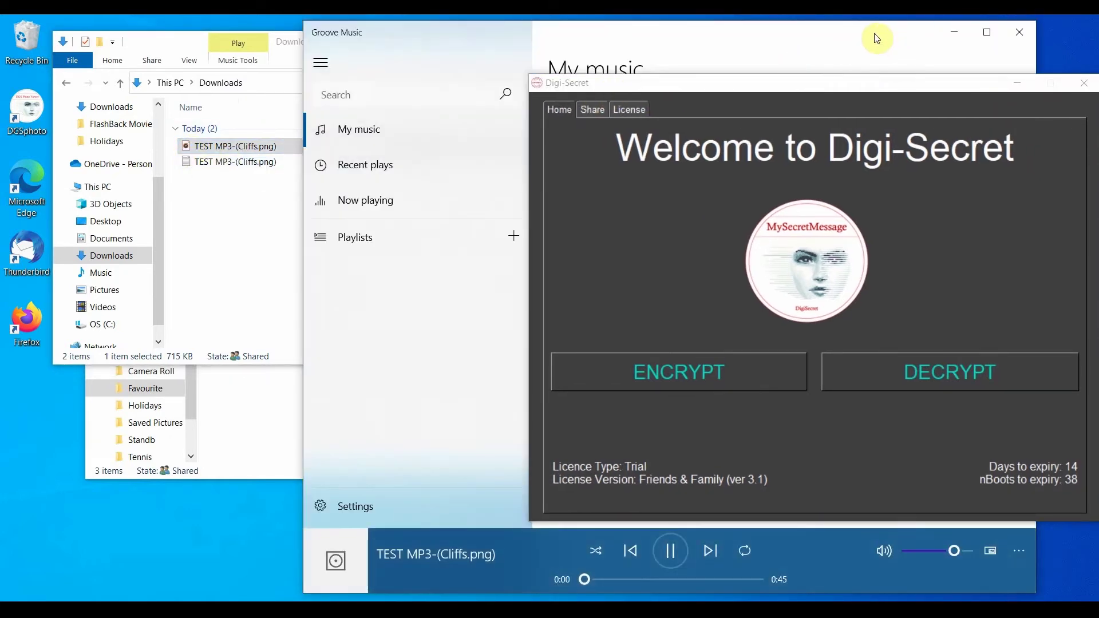
left_click_drag(805, 40, 461, 52)
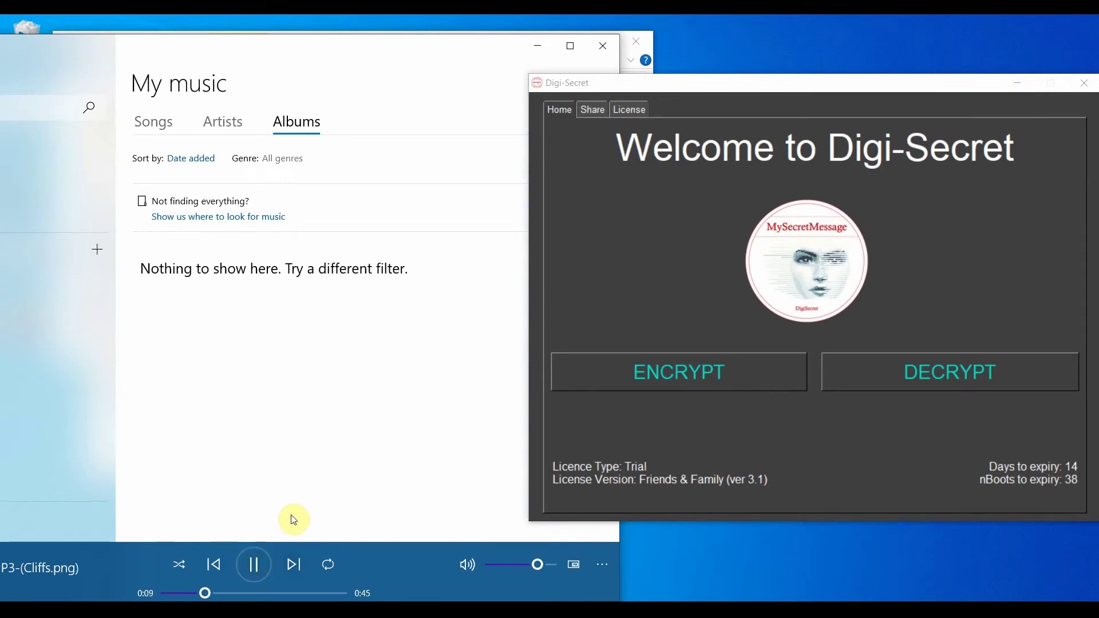
left_click(257, 571)
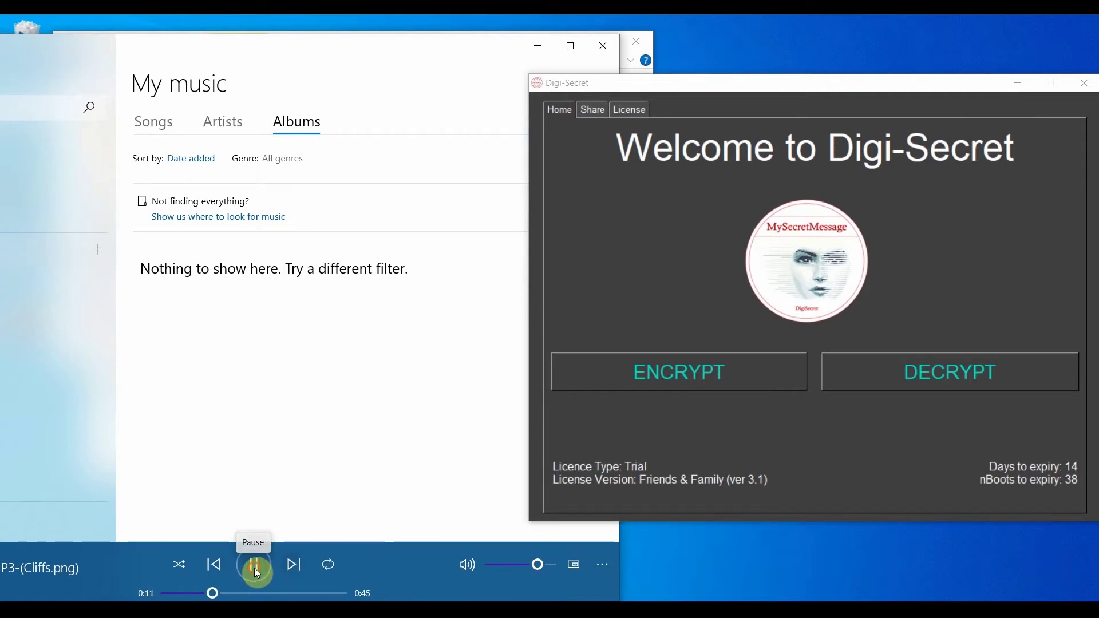
left_click(603, 45)
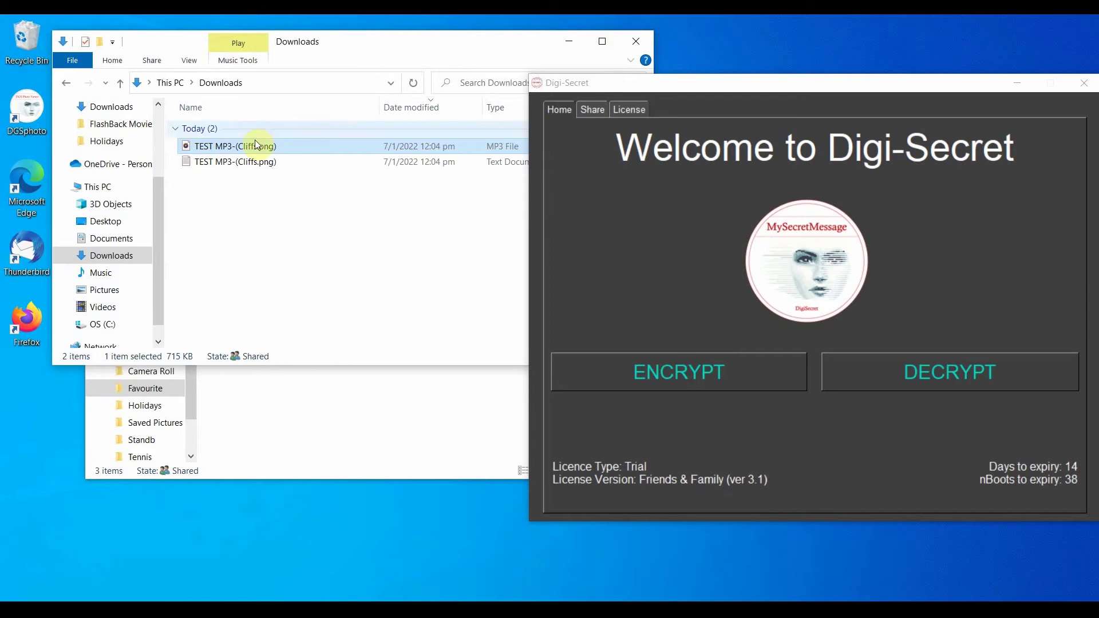
- Open the decoded TEST MP3-(Cliffs.png) text document, read its full message and close it
left_click(187, 164)
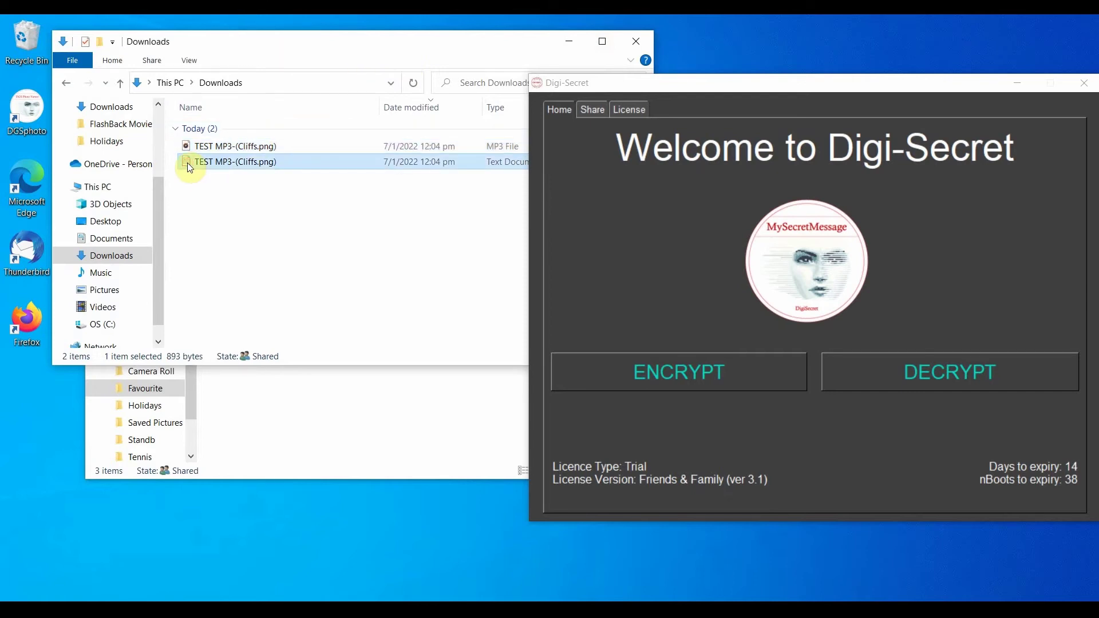
double_click(188, 162)
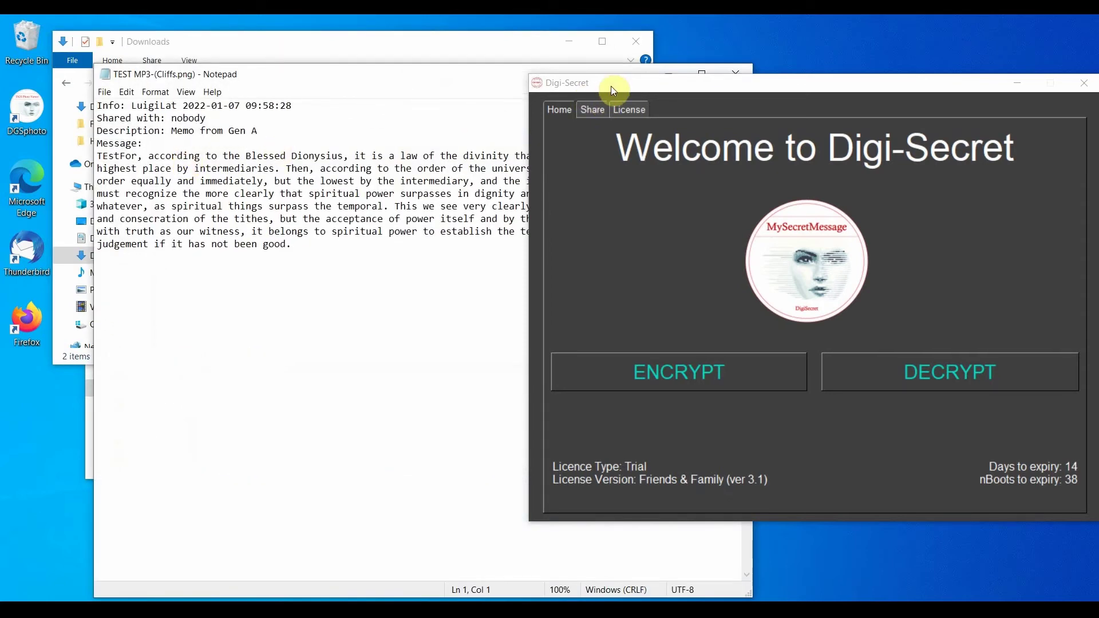
left_click_drag(610, 86, 754, 190)
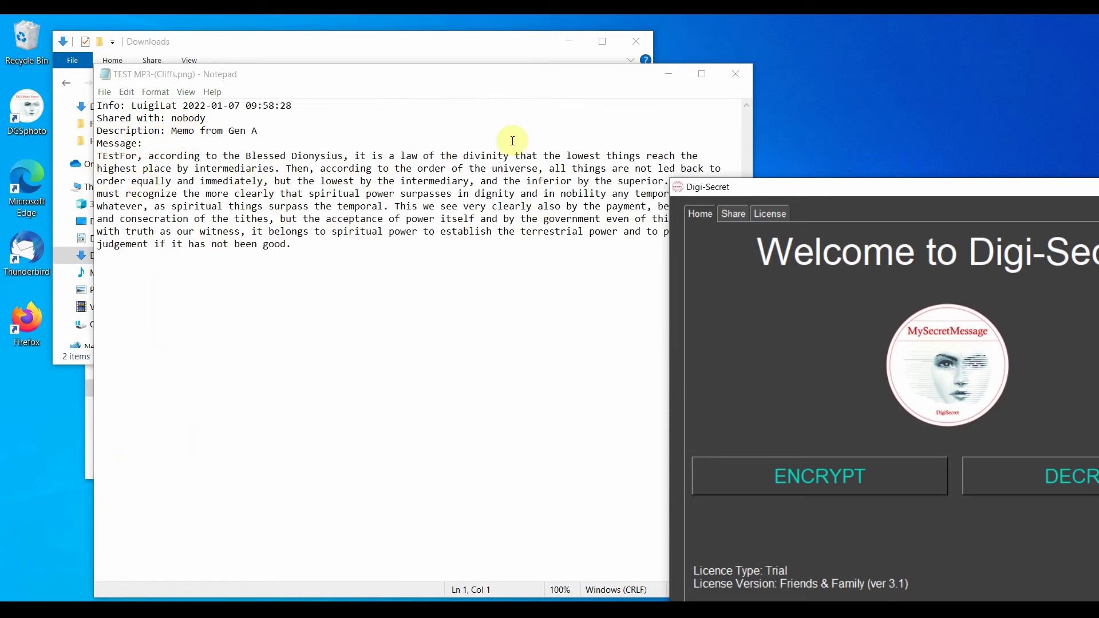
left_click(736, 77)
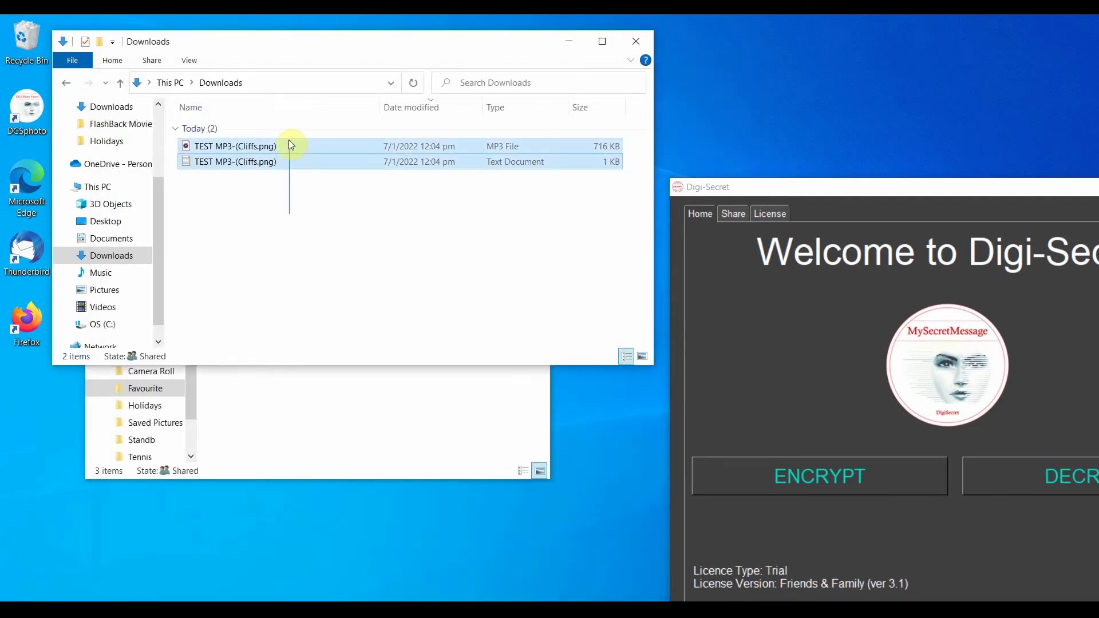
- Delete both decoded TEST MP3-(Cliffs.png) files from the Downloads folder
left_click(289, 141, "shift")
key("Delete")
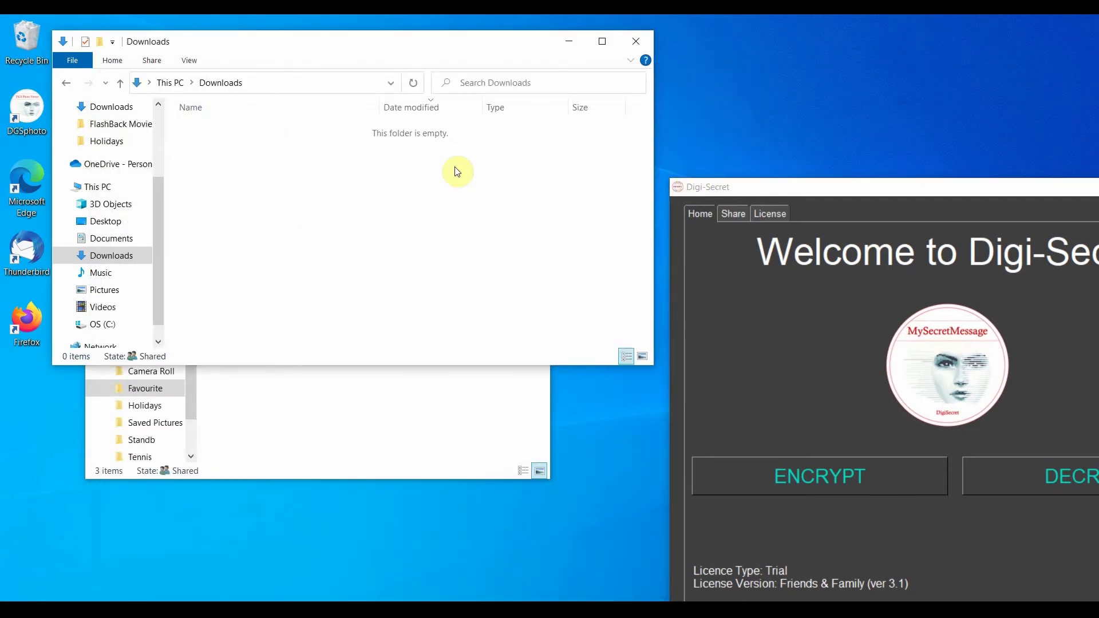
- Return to Digi-Secret and scan the Pictures/Favourite folder again for secrets to decrypt
left_click_drag(818, 193, 483, 105)
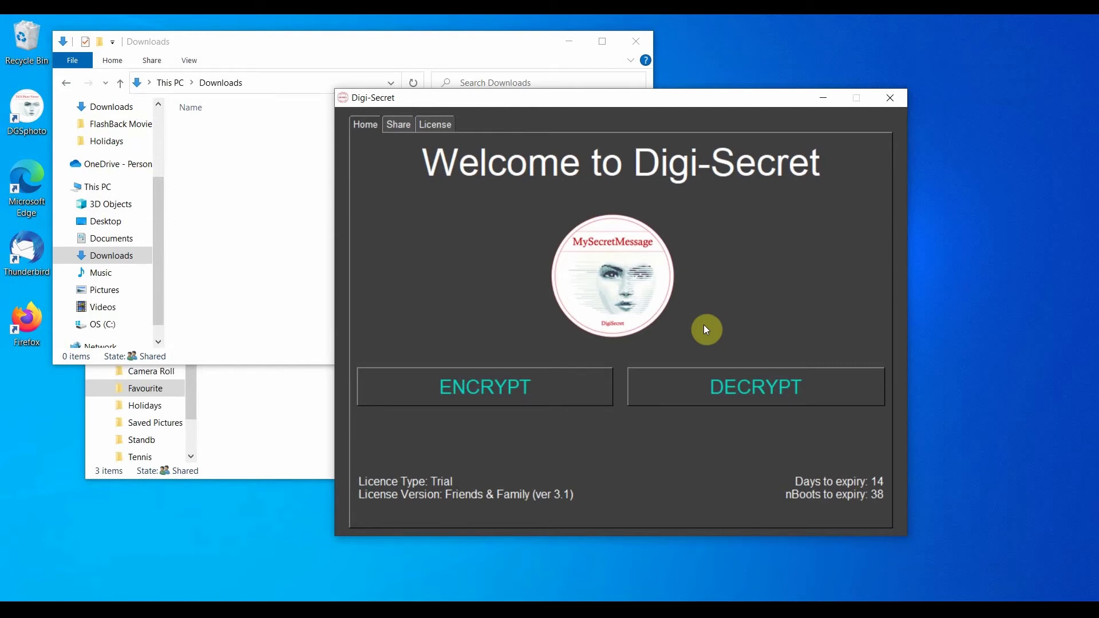
left_click(710, 379)
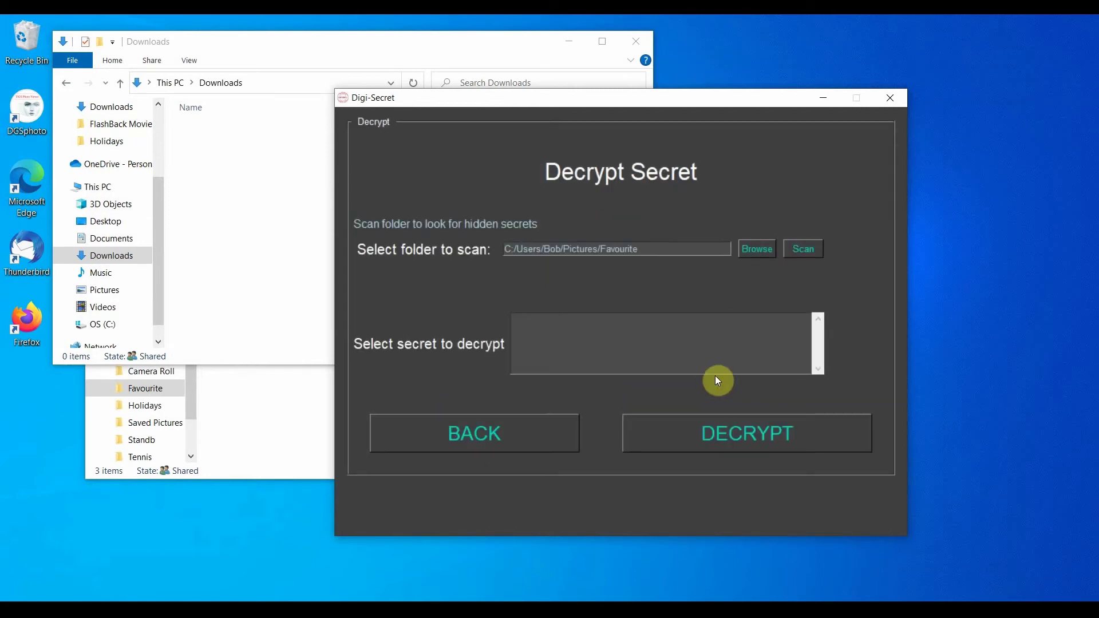
left_click(804, 247)
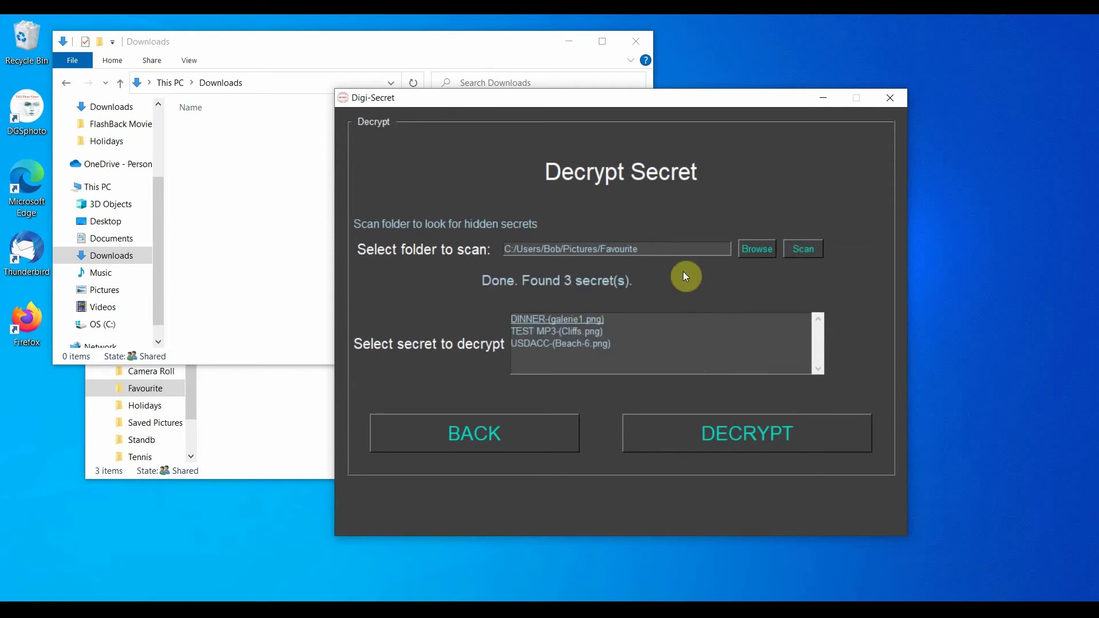
- Decrypt the USDACC-(Beach-6.png) secret, save its contents to the Downloads folder and return to the home screen
left_click(520, 344)
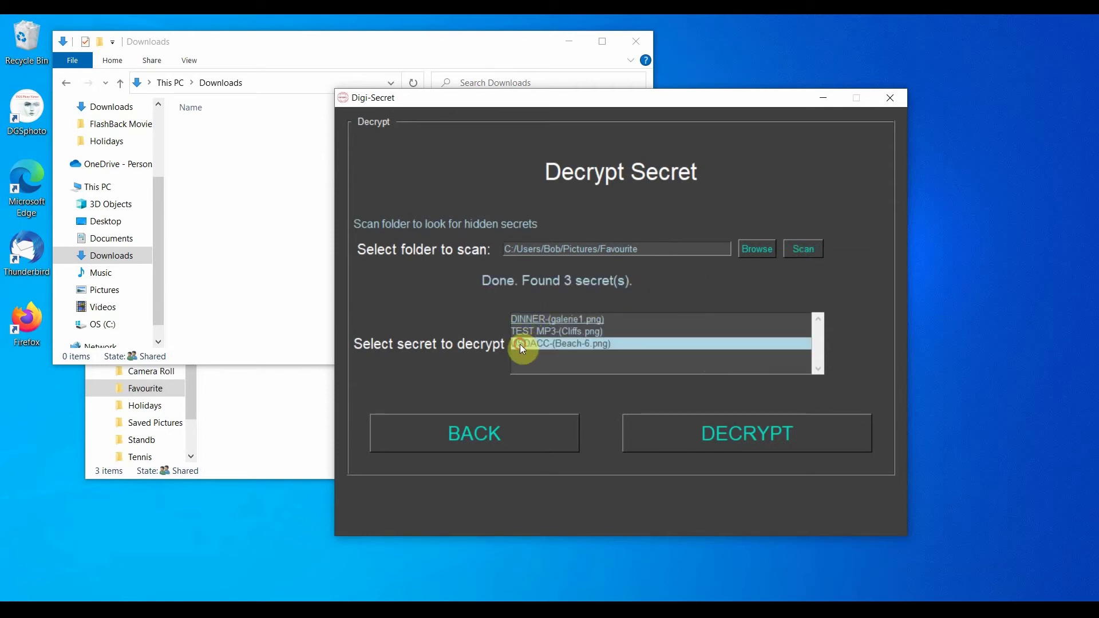
left_click(716, 432)
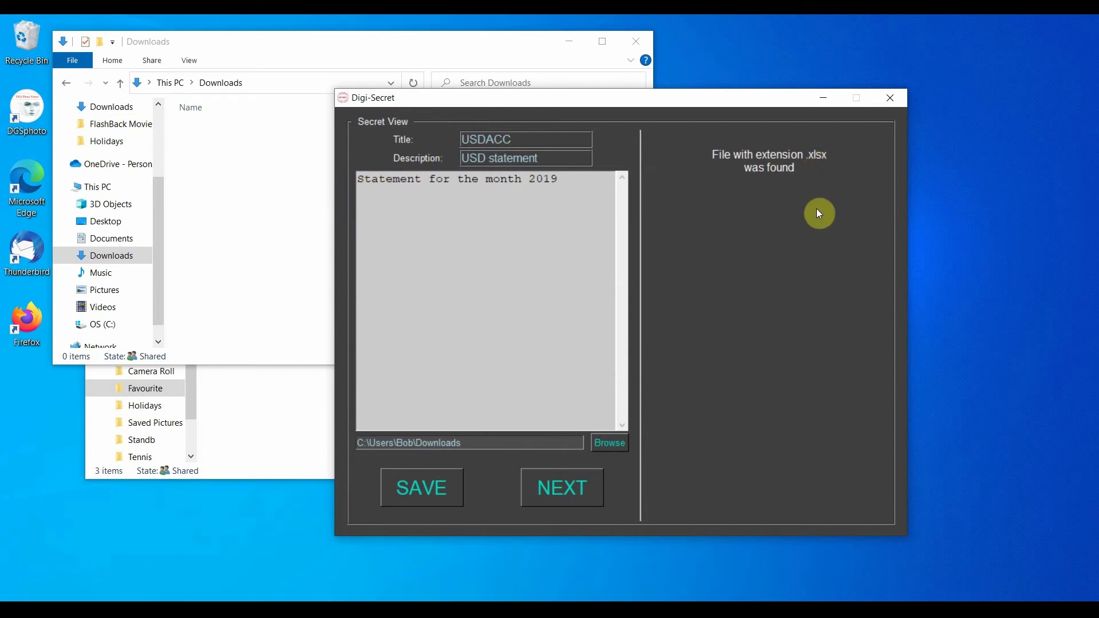
left_click(422, 480)
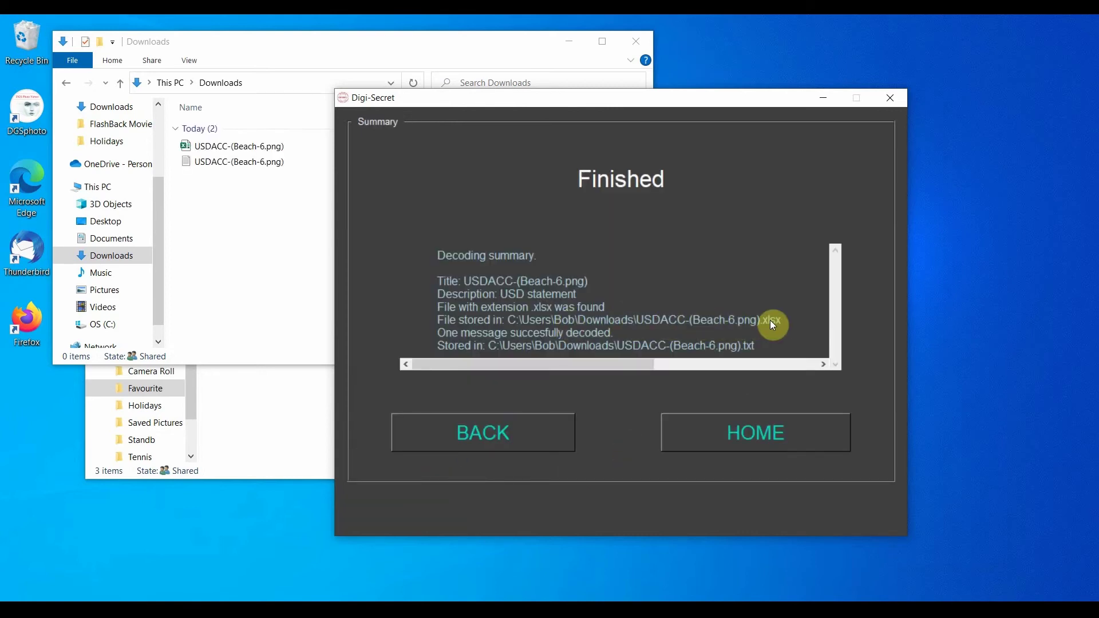
left_click(752, 432)
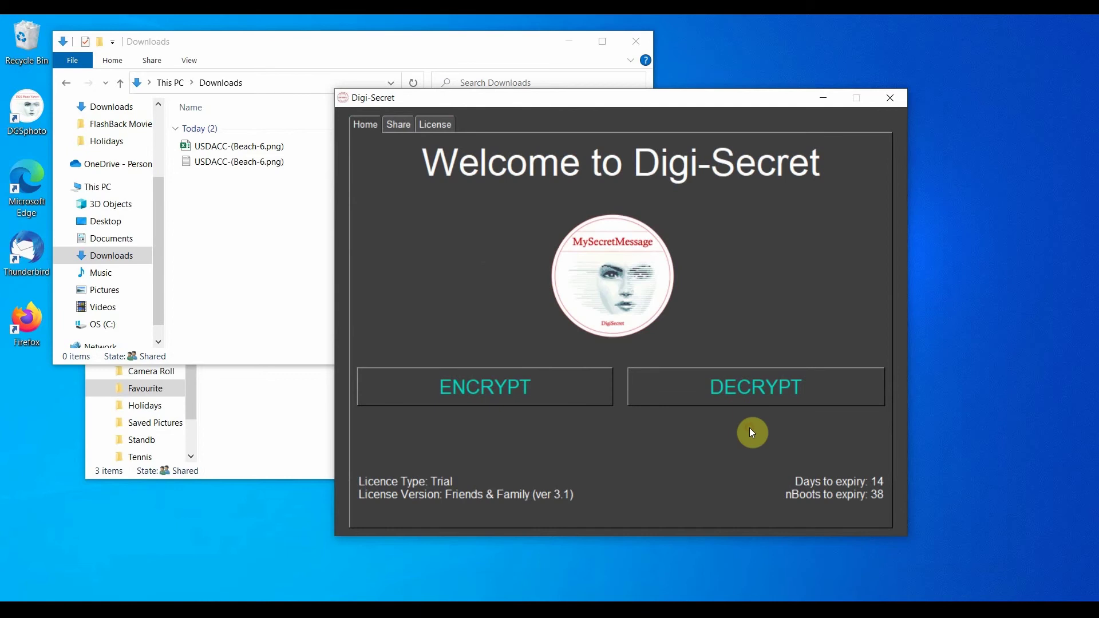
- Open the decoded USDACC-(Beach-6.png) Excel workbook from Downloads and uncover it to examine the account statement
left_click_drag(420, 101, 535, 121)
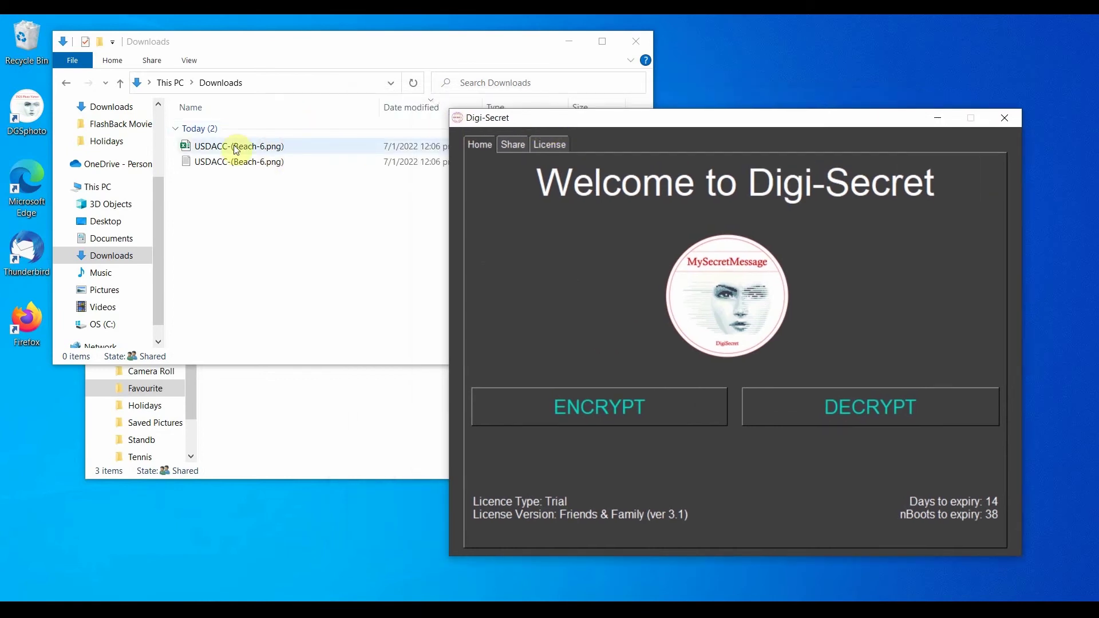
left_click(213, 147)
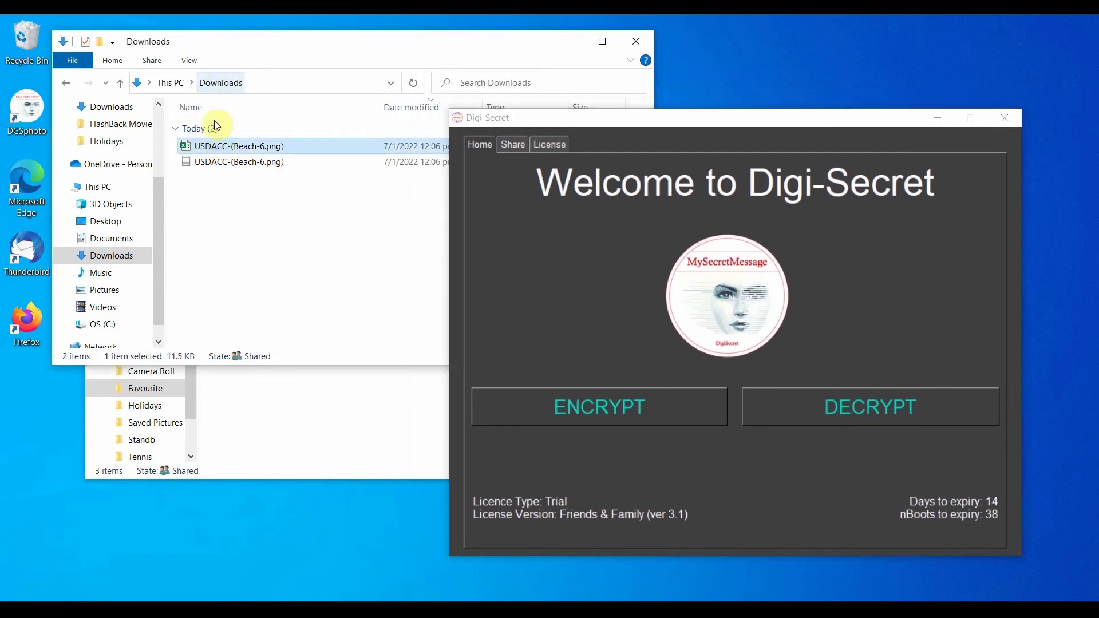
double_click(204, 152)
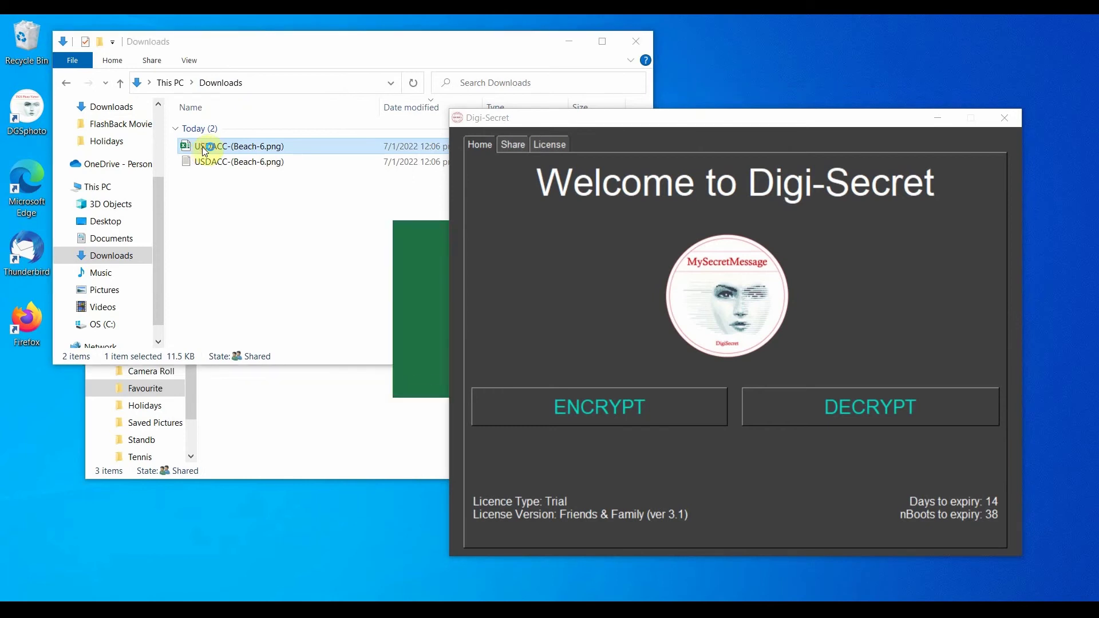
left_click_drag(555, 132, 826, 211)
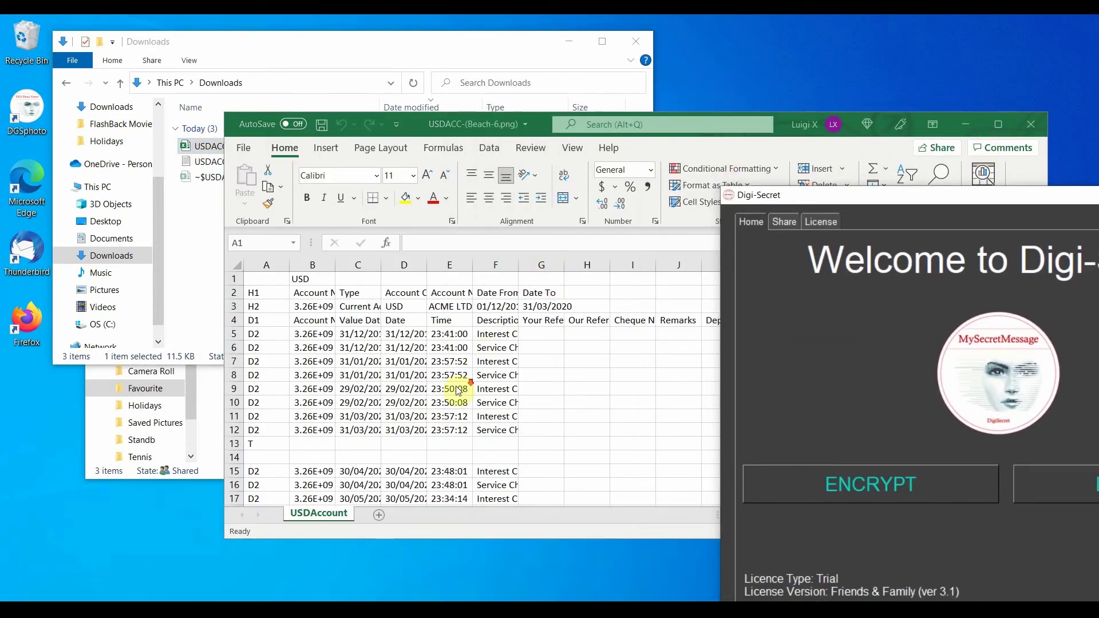
- Look through the remaining rows of the USDACC-(Beach-6.png) account statement, bring Digi-Secret back into view and close the workbook
scroll(458, 384, "down", 3)
left_click_drag(946, 211, 564, 193)
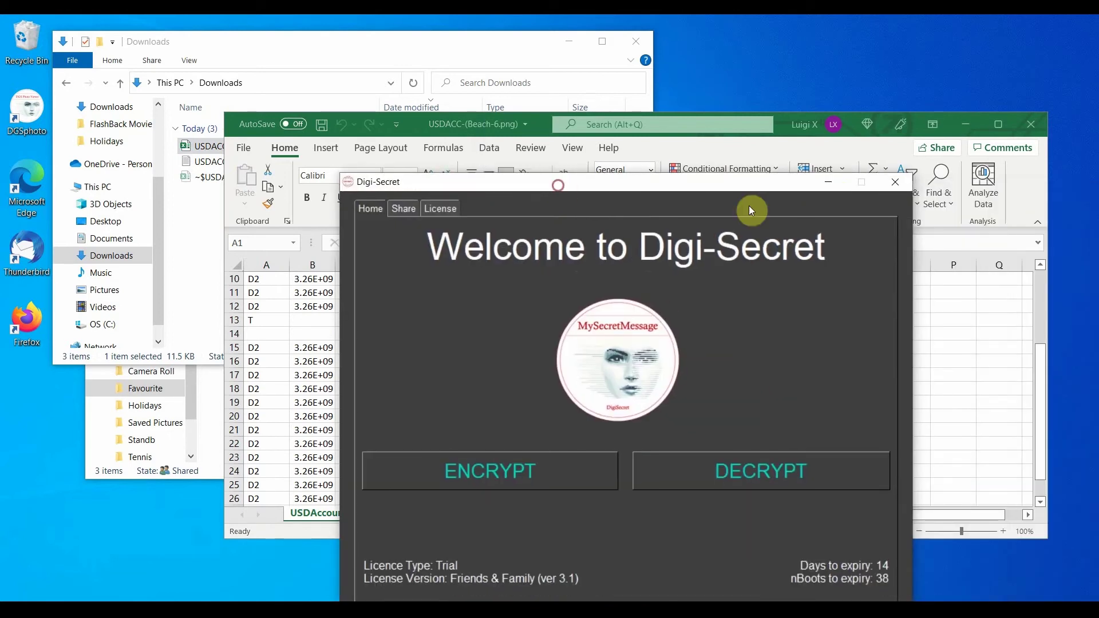
left_click(896, 190)
left_click_drag(1040, 355, 1040, 323)
left_click(1028, 125)
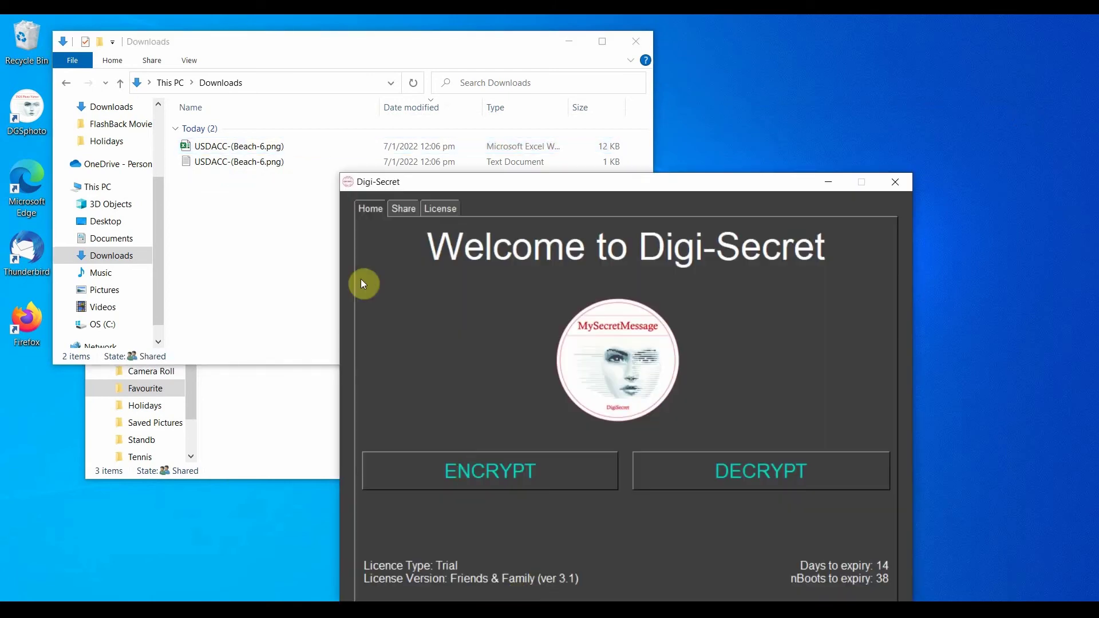
- Read the decoded USDACC-(Beach-6.png) text file, close it and delete both USDACC files from the Downloads folder
double_click(239, 162)
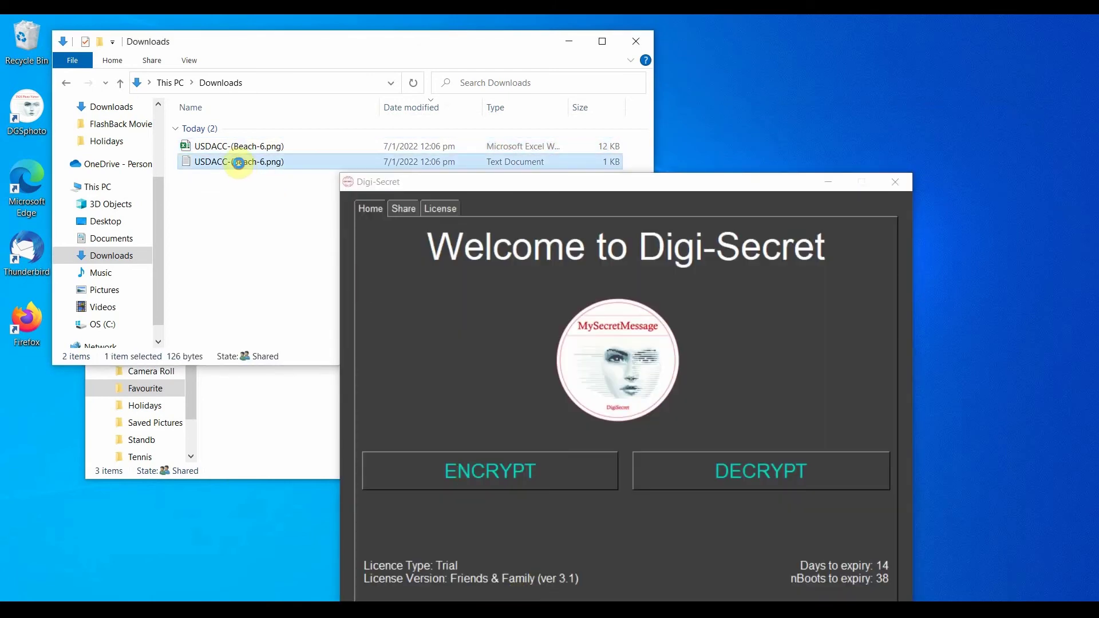
left_click_drag(132, 118, 227, 141)
left_click(735, 74)
key("Delete")
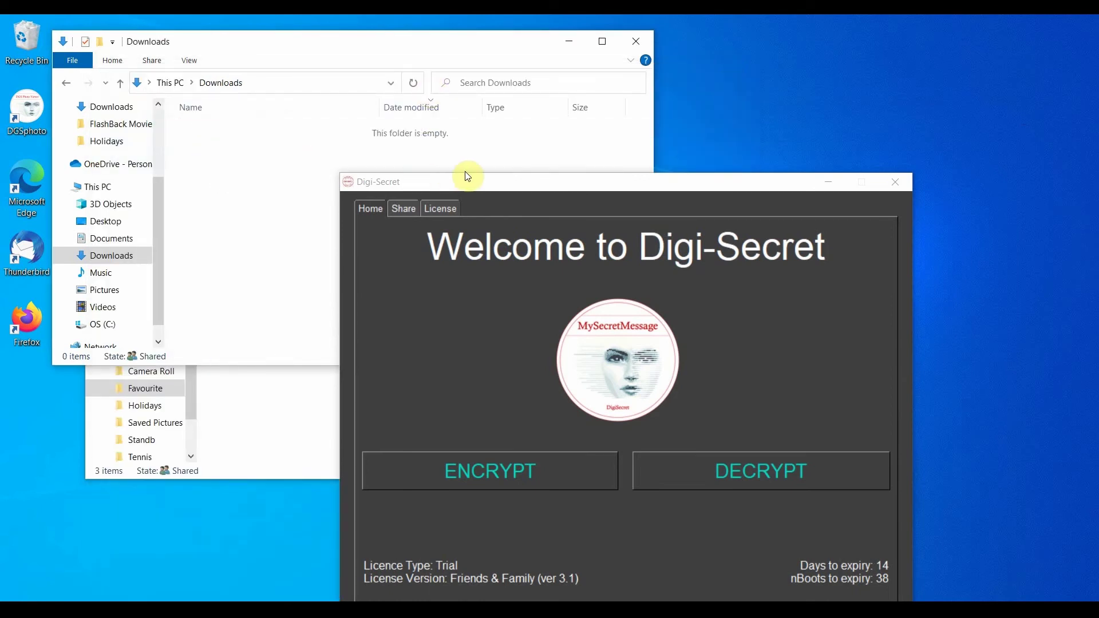
- Return to Digi-Secret, start decryption and scan the Pictures/Camera Roll folder for hidden secrets
left_click_drag(478, 183, 462, 74)
left_click(751, 358)
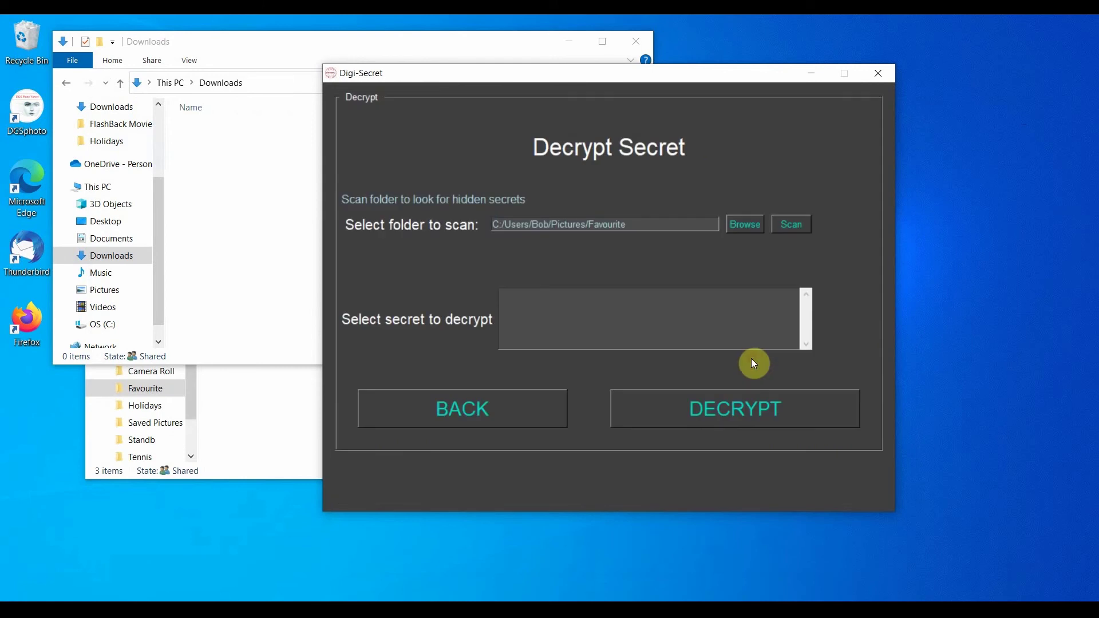
left_click(747, 225)
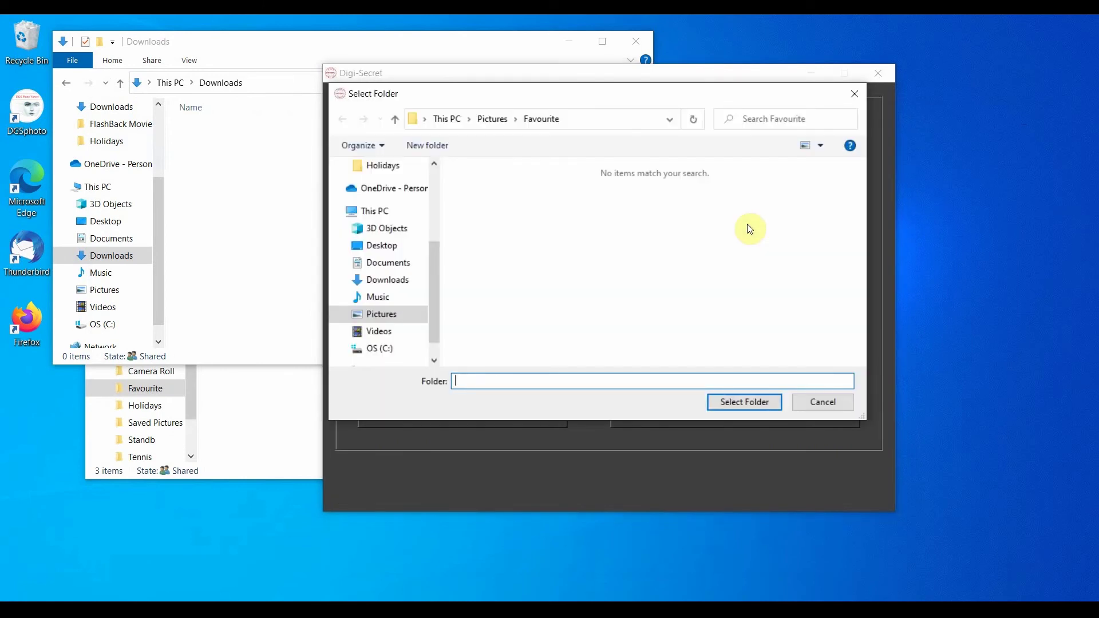
left_click(383, 320)
double_click(585, 228)
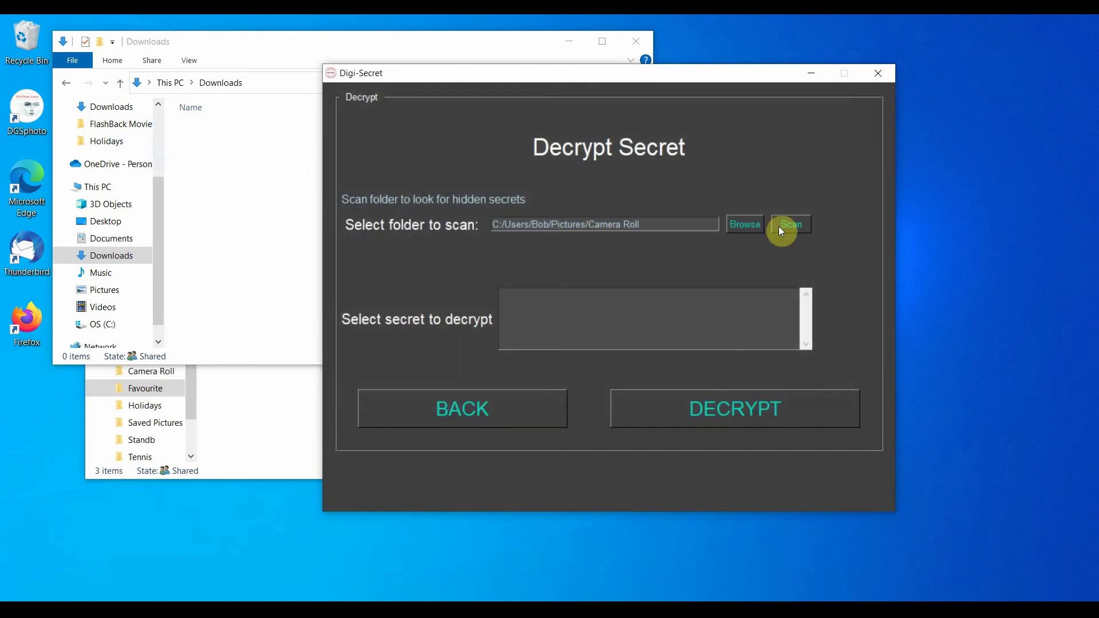
left_click(781, 224)
- Decrypt the LUNCH-(CoProfile1.png) secret to view its image and message, and continue to the summary without saving
left_click(510, 294)
left_click(689, 404)
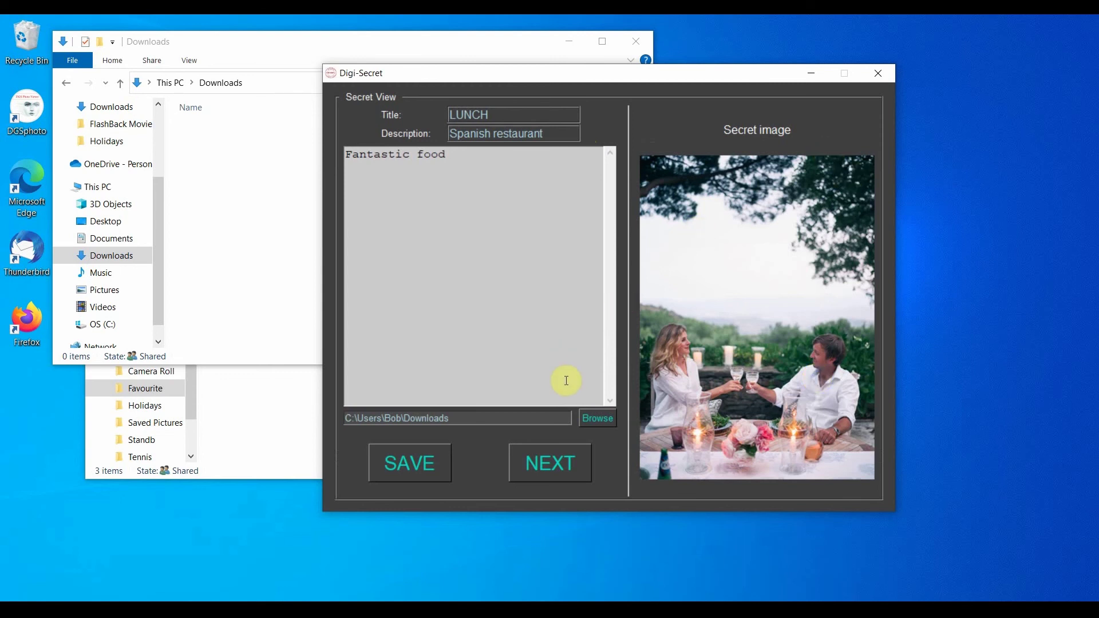
left_click(548, 465)
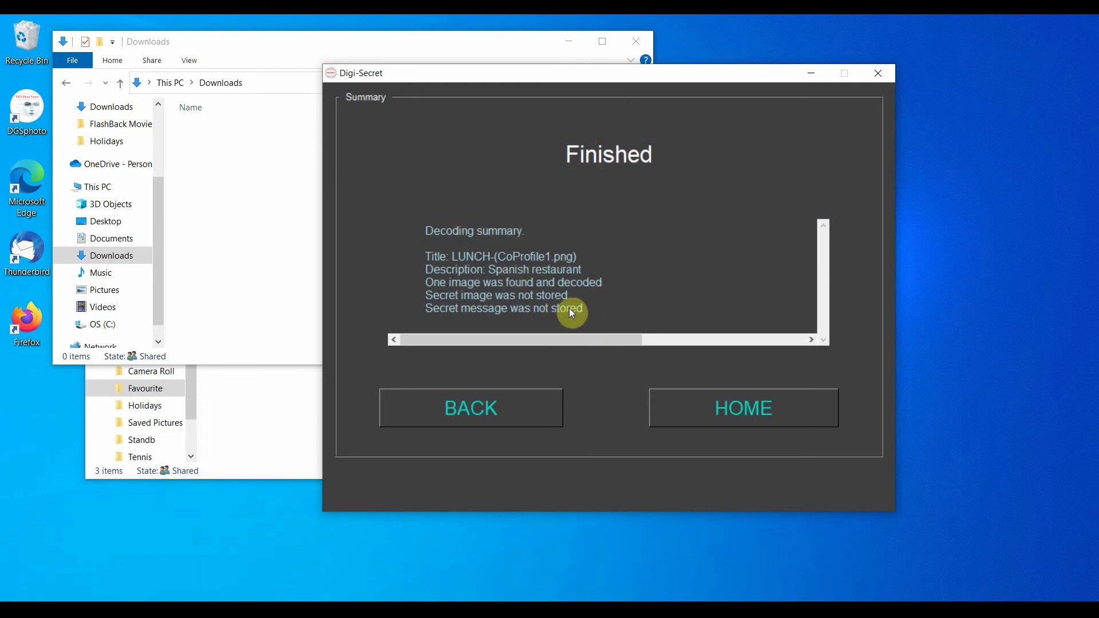
- Go back, decrypt the LUNCH-(CoProfile1.png) secret again, save its contents to the Downloads folder and return to the home screen
left_click(515, 401)
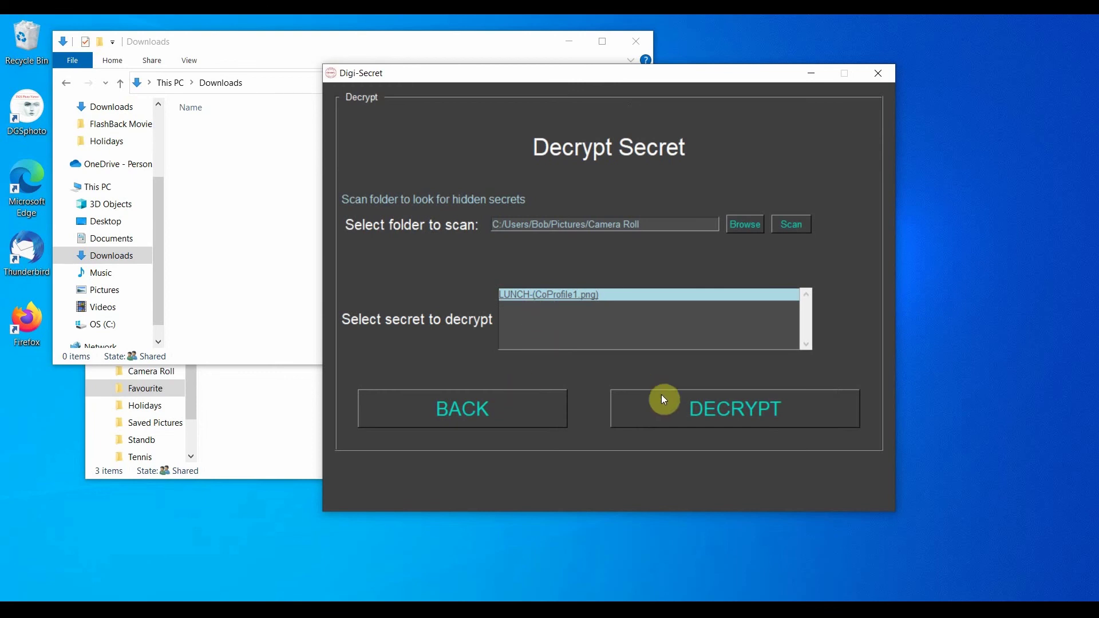
left_click(668, 397)
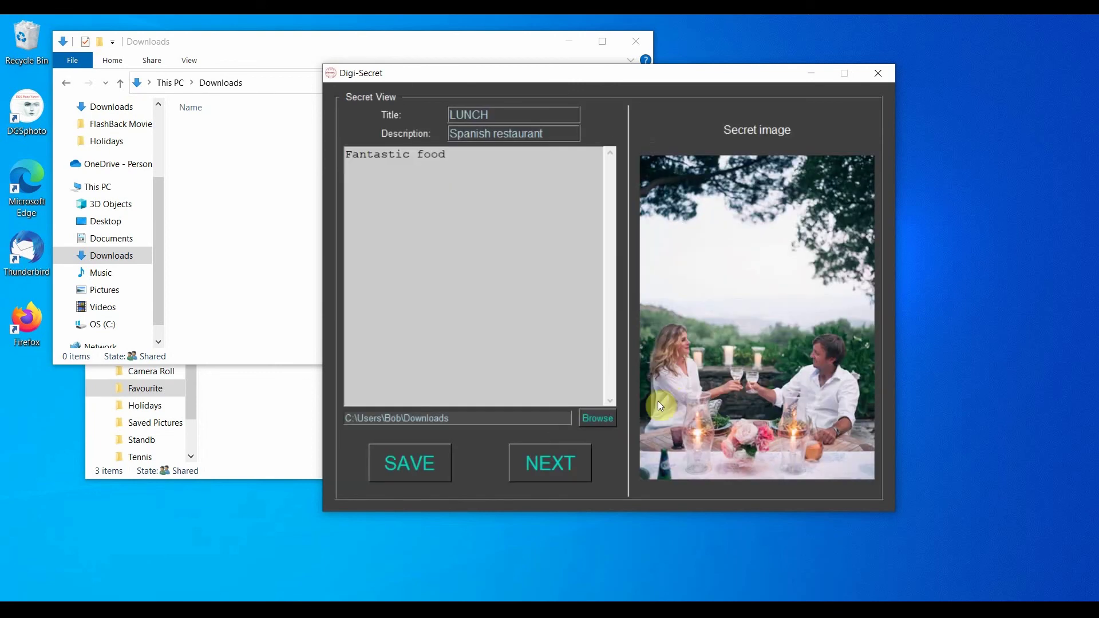
left_click(417, 463)
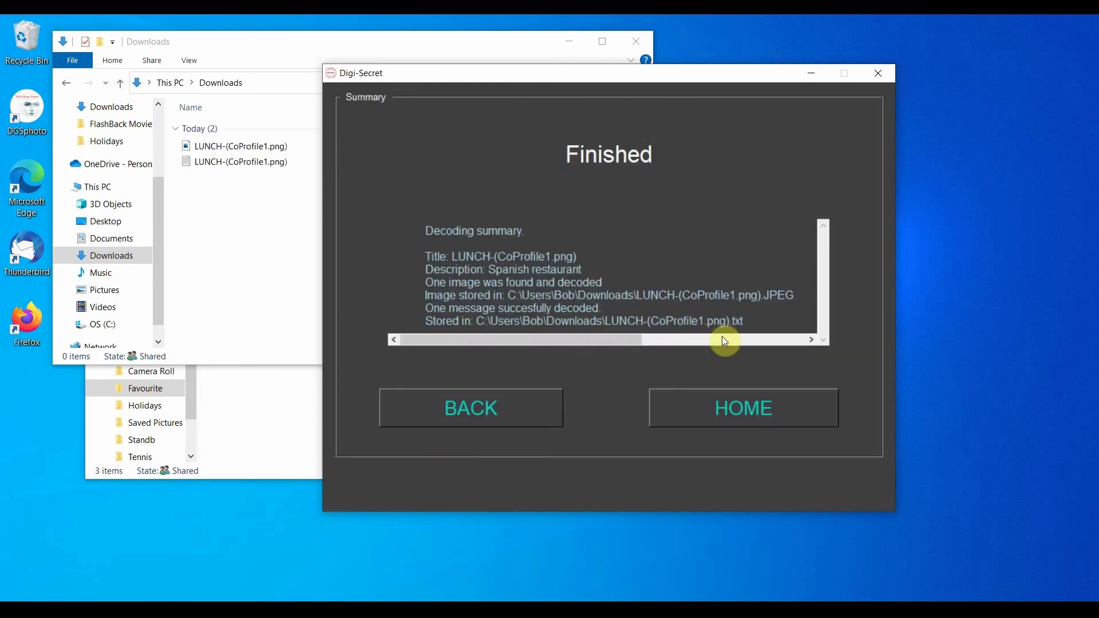
left_click(738, 400)
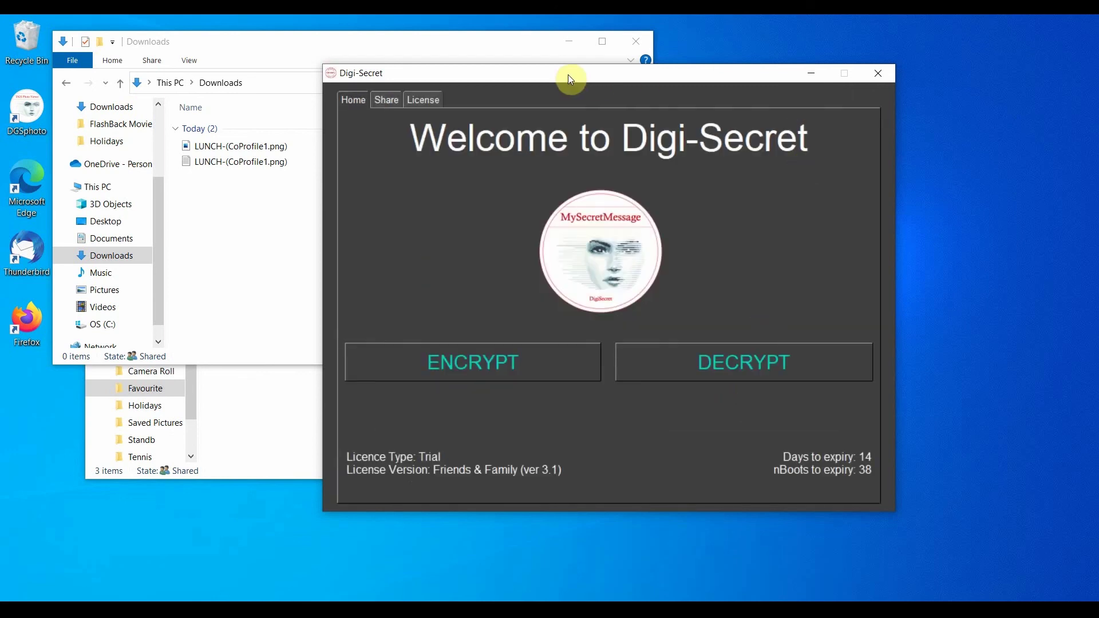
- Uncover the Downloads folder and open the decoded LUNCH-(CoProfile1.png) image to inspect it, closing the viewer when done
left_click_drag(568, 74, 734, 88)
left_click(191, 146)
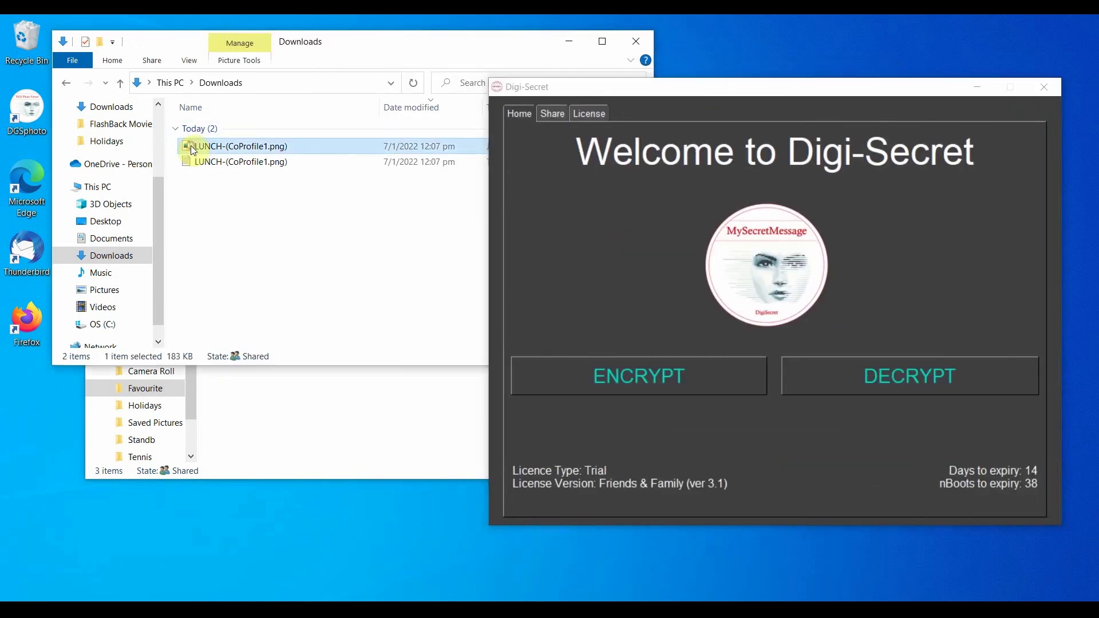
double_click(191, 145)
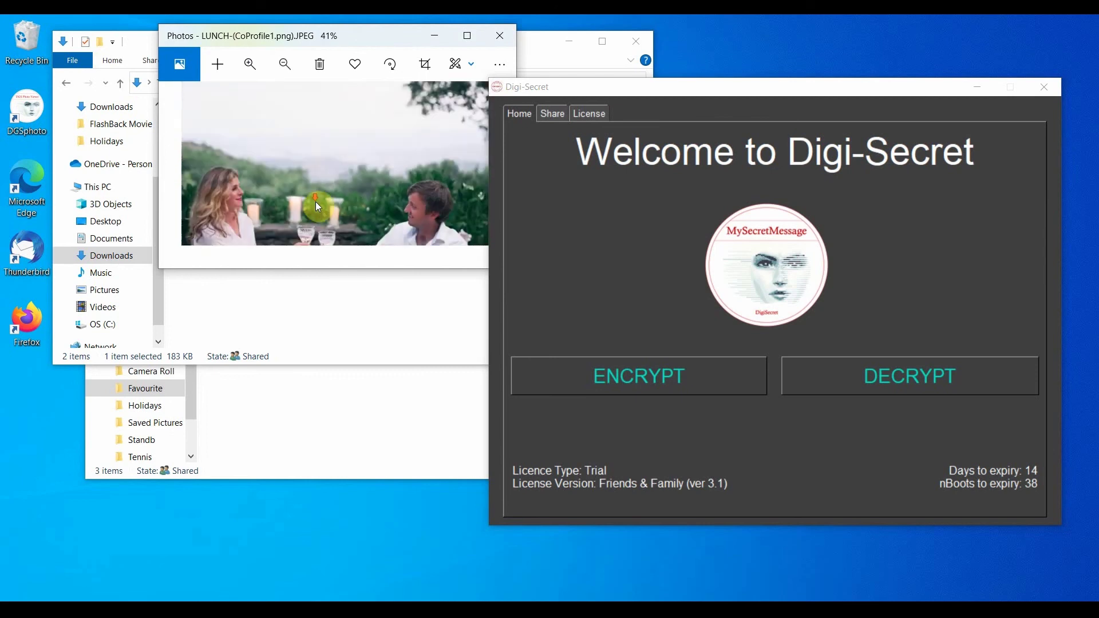
left_click(498, 36)
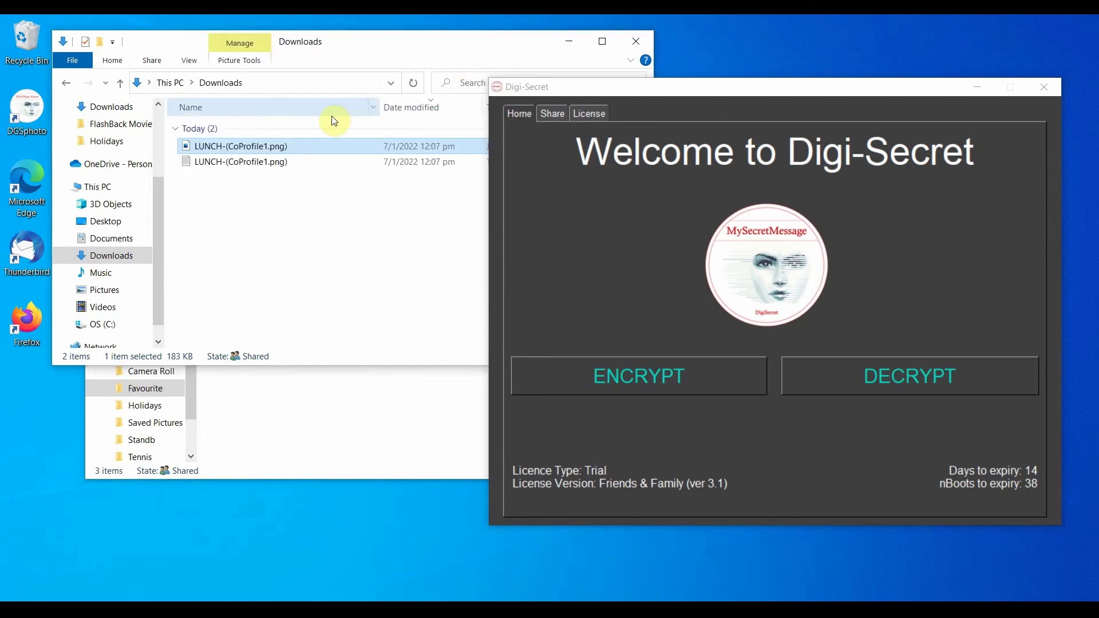
- Read and close the decoded LUNCH-(CoProfile1.png) text file, delete both LUNCH files from Downloads and return to Digi-Secret
left_click(190, 161)
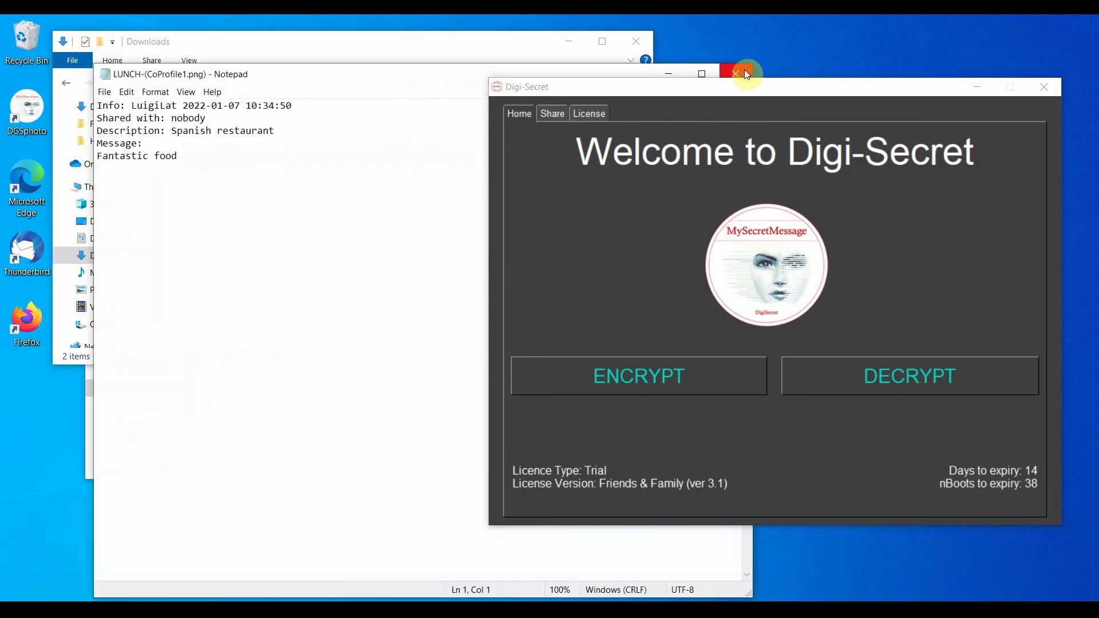
left_click(744, 71)
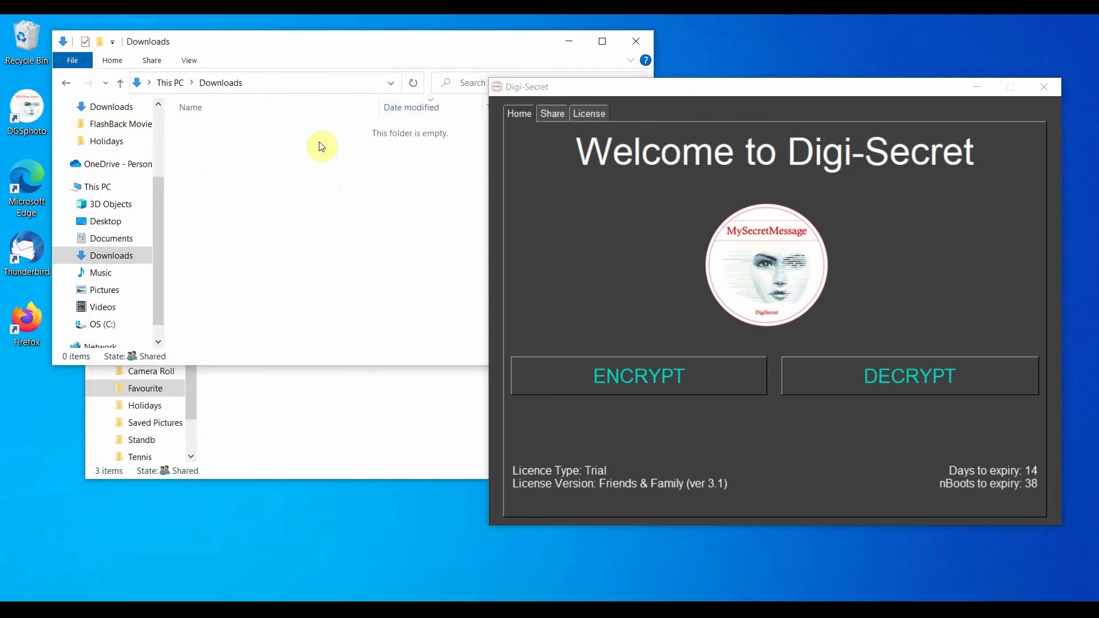
left_click_drag(678, 94, 510, 82)
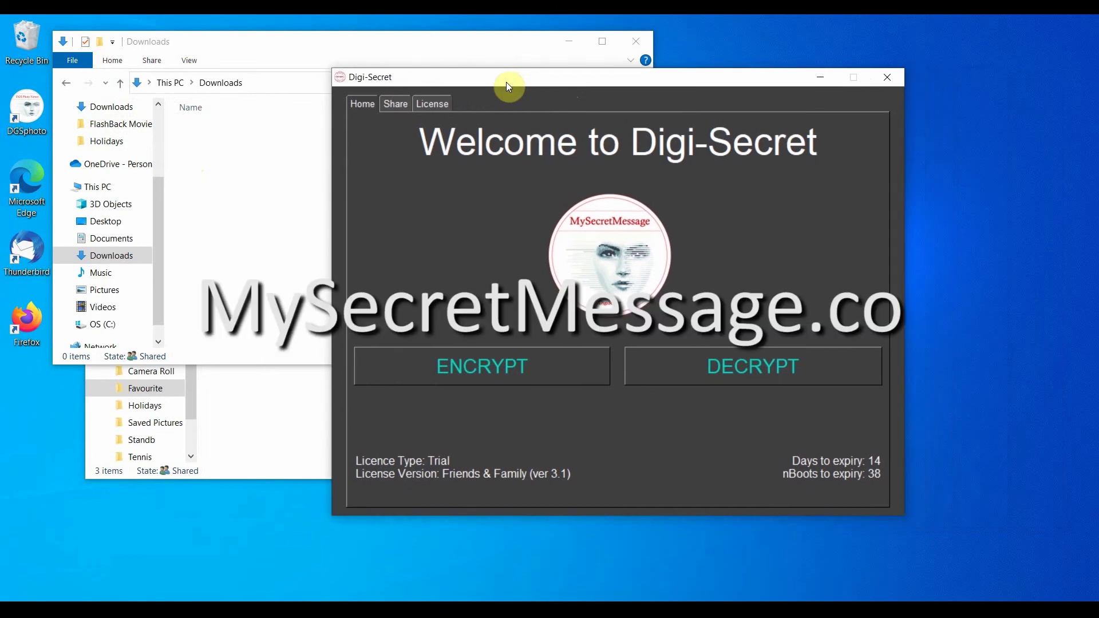